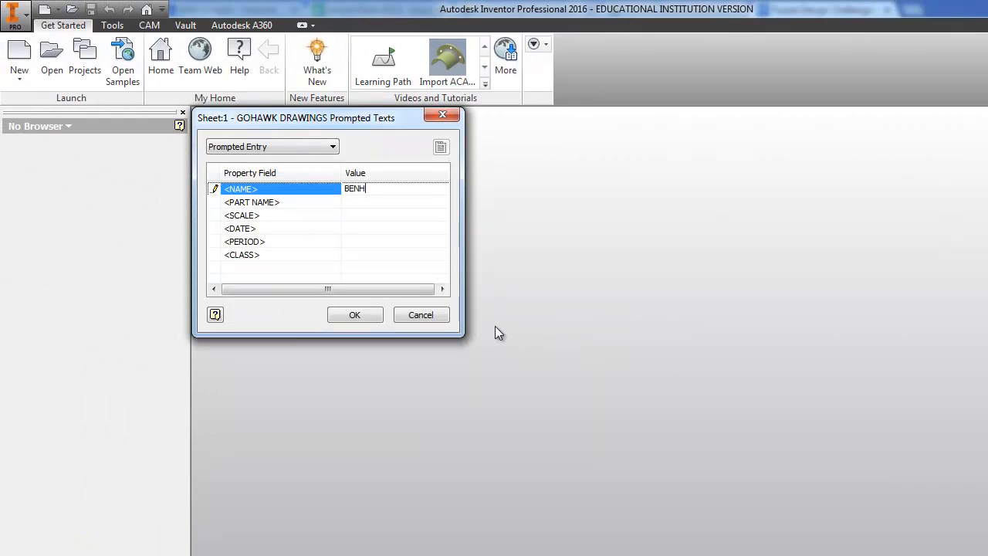
Step: Fill in the title block prompts with the drafter's name, part name PUZZLE, scale 1/2, date 9-3, period 2 and class ITT, and create the drawing
{"action": "type", "text": "AM"}
{"action": "key", "text": "Tab"}
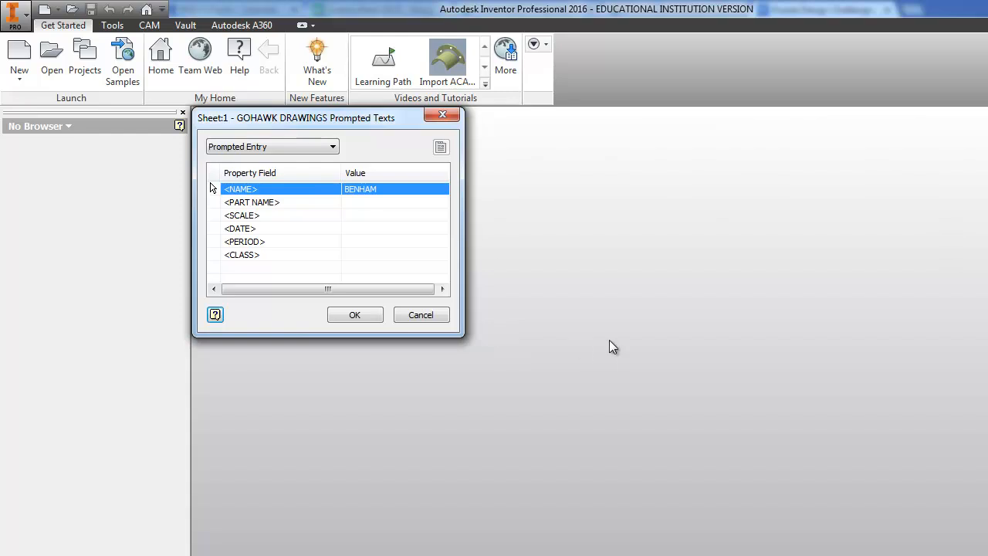
{"action": "left_click", "coordinate": [376, 203]}
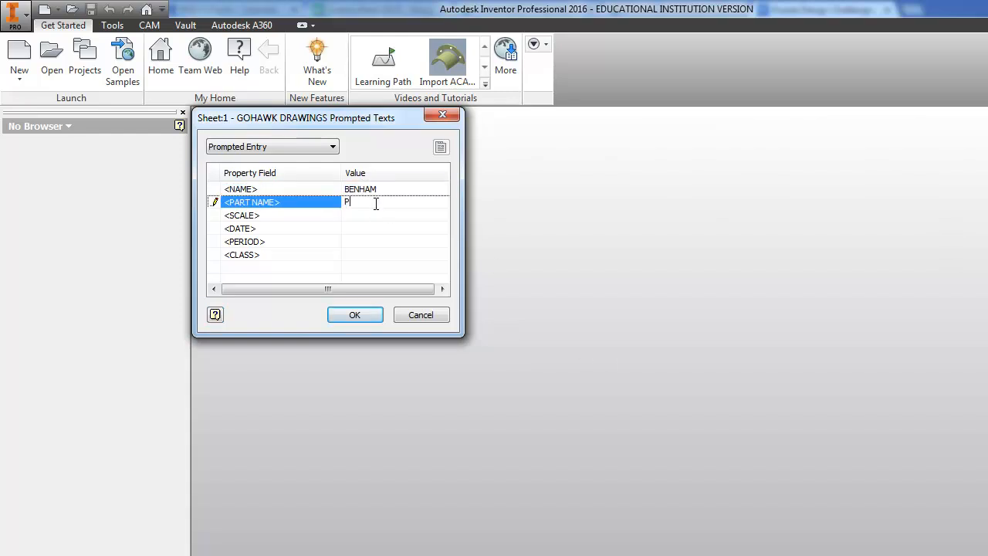
{"action": "left_click", "coordinate": [352, 217]}
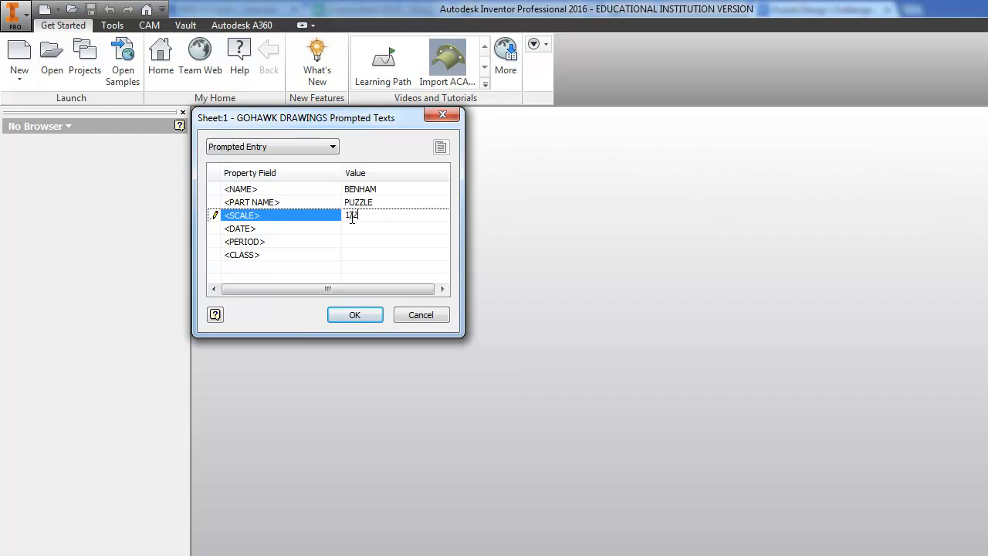
{"action": "left_click", "coordinate": [352, 229]}
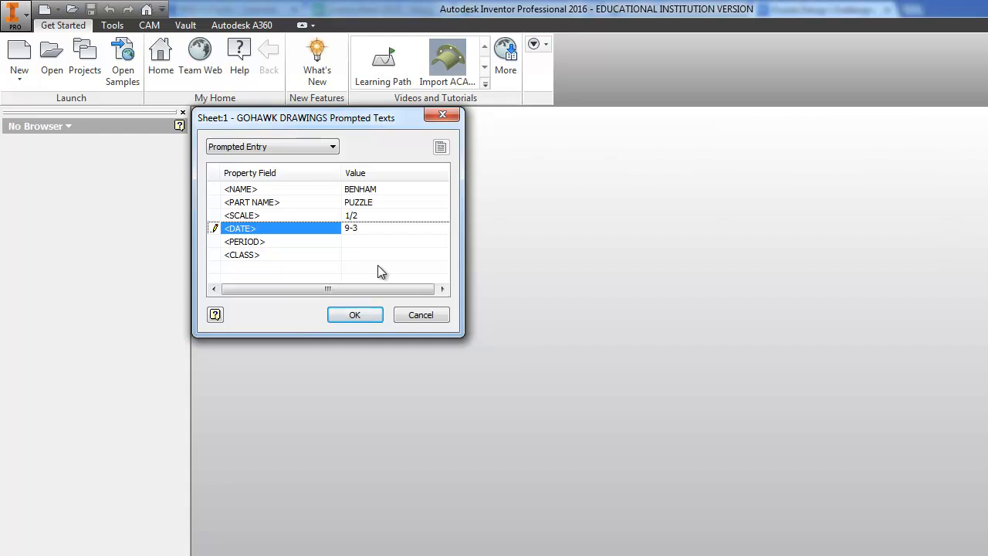
{"action": "left_click", "coordinate": [383, 242]}
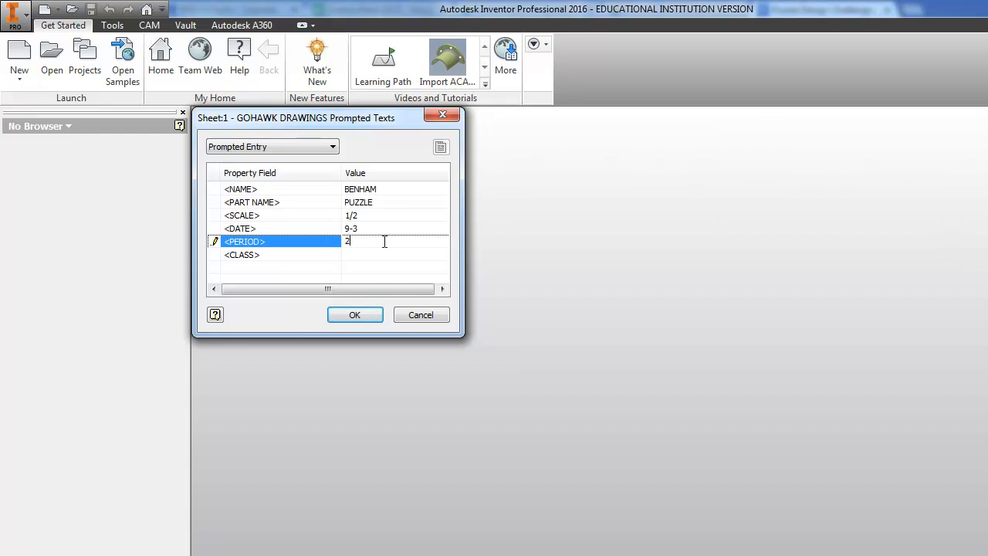
{"action": "left_click", "coordinate": [369, 254]}
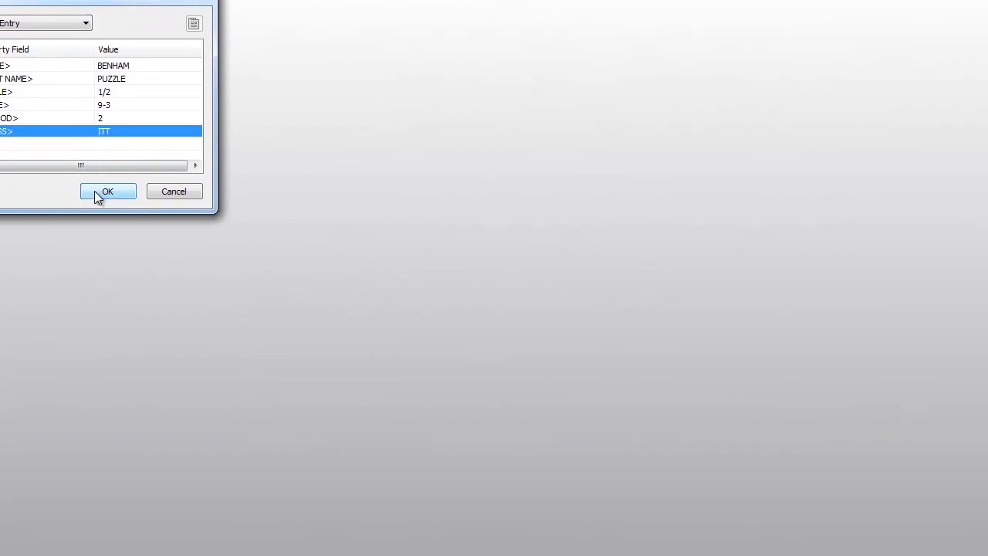
{"action": "left_click", "coordinate": [347, 316]}
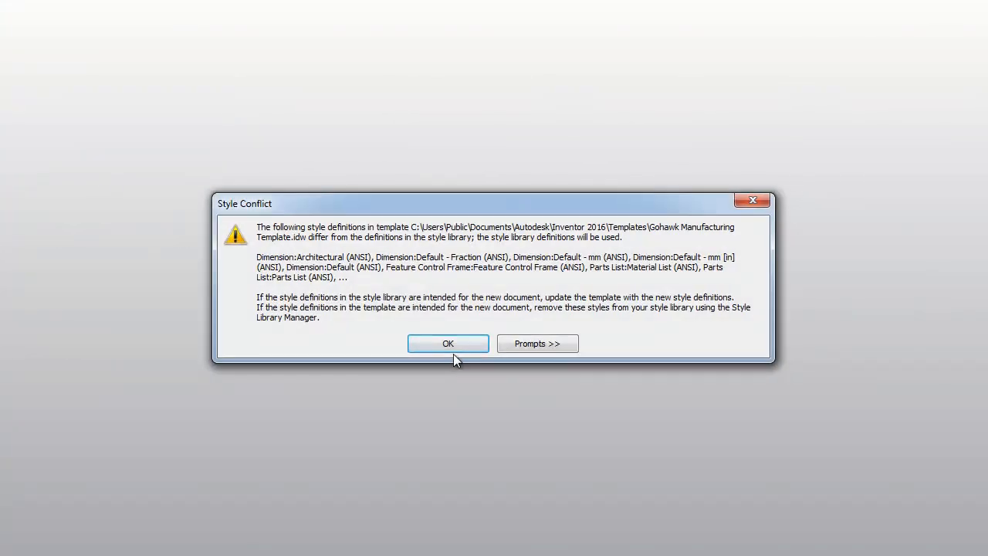
{"action": "left_click", "coordinate": [450, 345]}
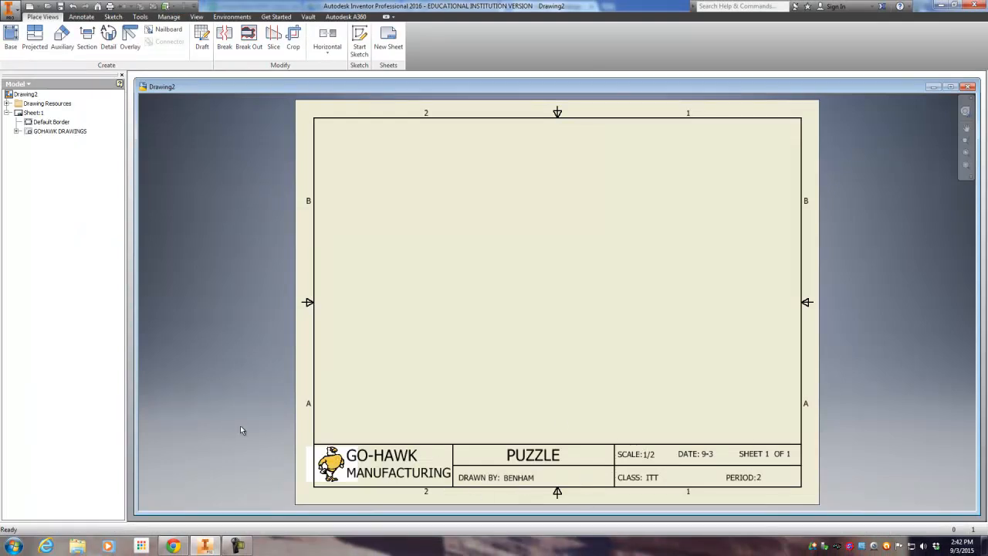
Step: Place an isometric base view of the assembled Puzzle Assembly at 1/2 scale with hidden lines removed
{"action": "left_click", "coordinate": [13, 47]}
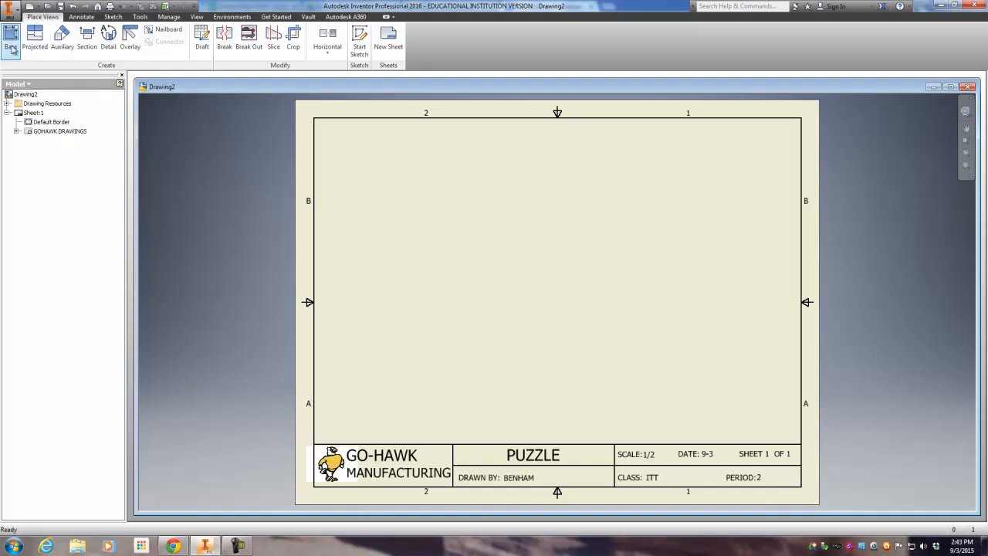
{"action": "left_click", "coordinate": [309, 122]}
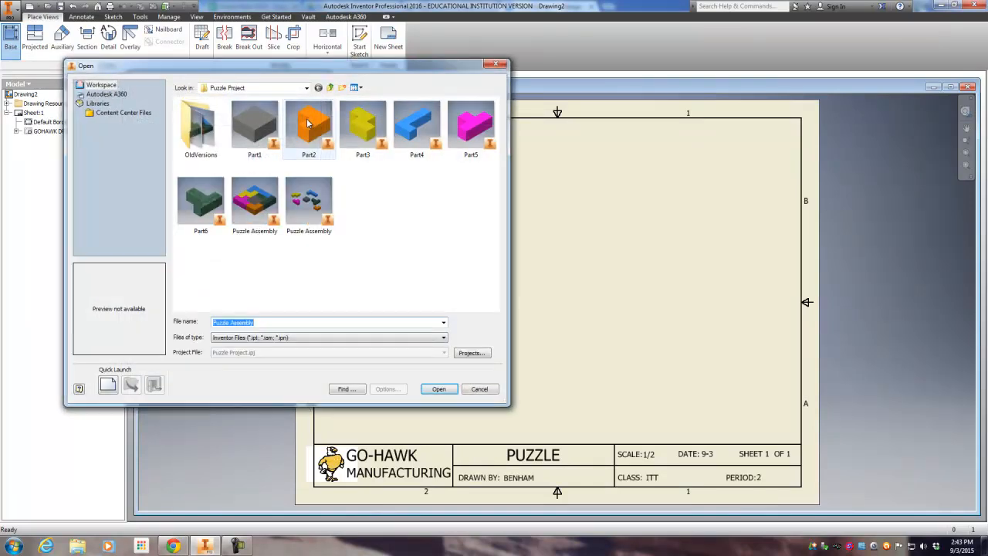
{"action": "left_click", "coordinate": [255, 201]}
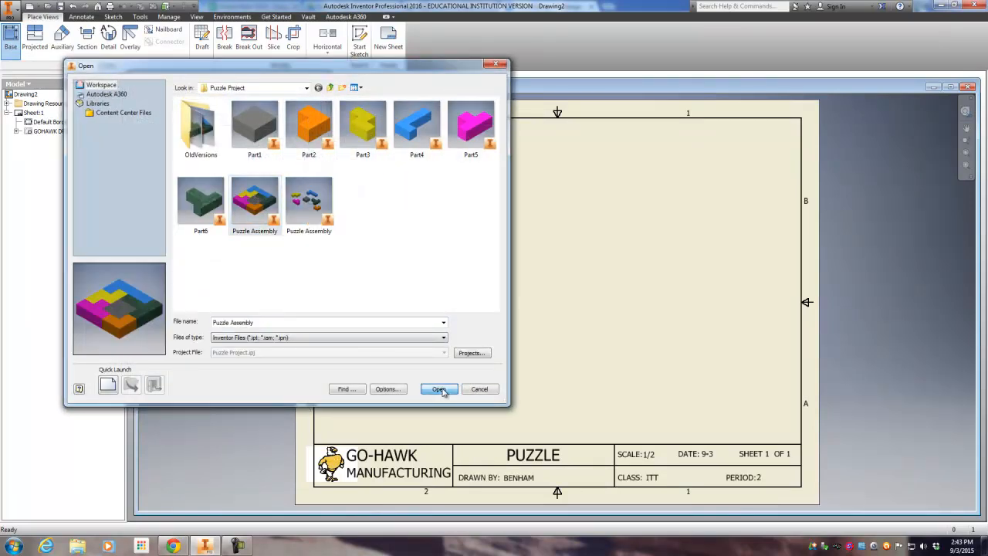
{"action": "left_click", "coordinate": [440, 389]}
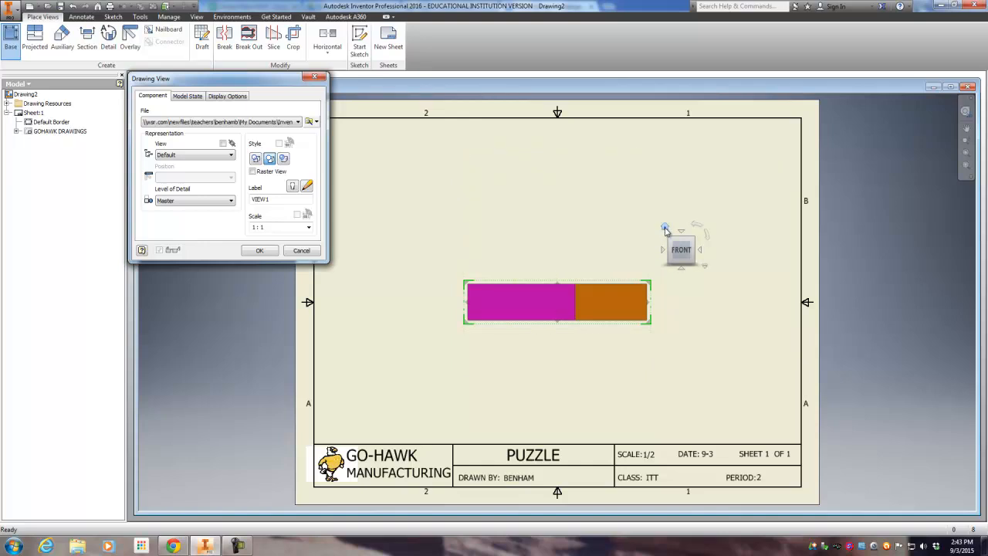
{"action": "left_click", "coordinate": [666, 230]}
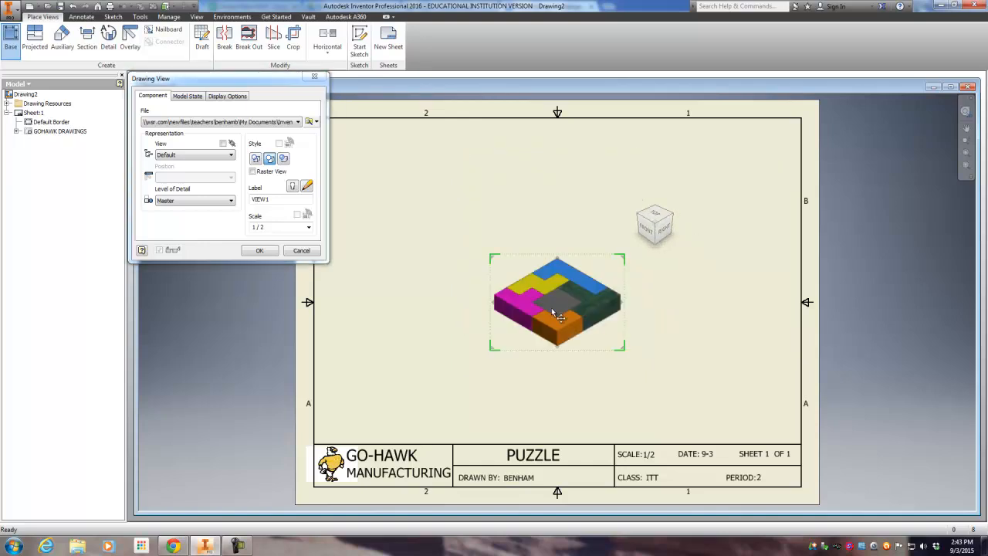
{"action": "left_click_drag", "start_coordinate": [558, 315], "coordinate": [274, 296]}
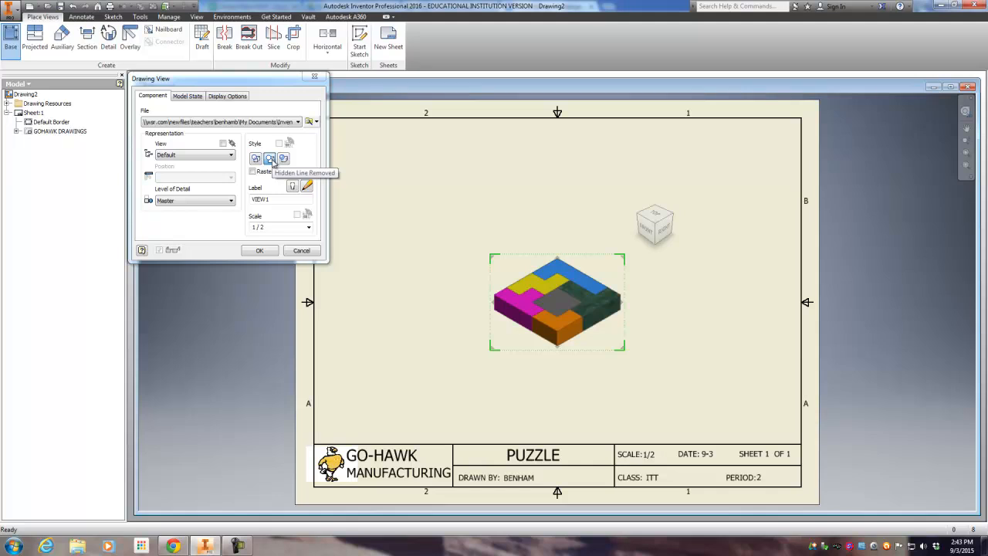
{"action": "left_click", "coordinate": [261, 251]}
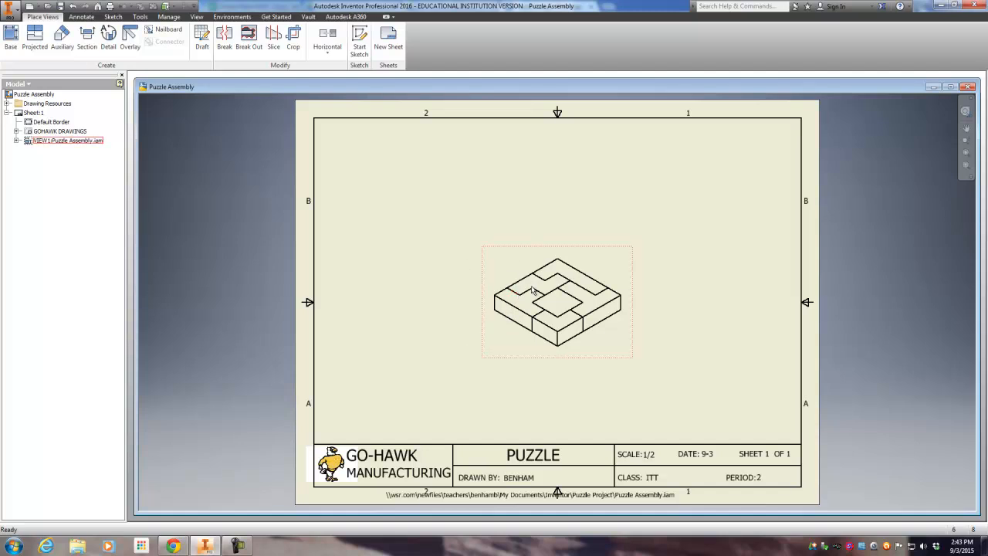
Step: Set the assembly view's style to shaded and move the view to the left half of the sheet
{"action": "double_click", "coordinate": [485, 278]}
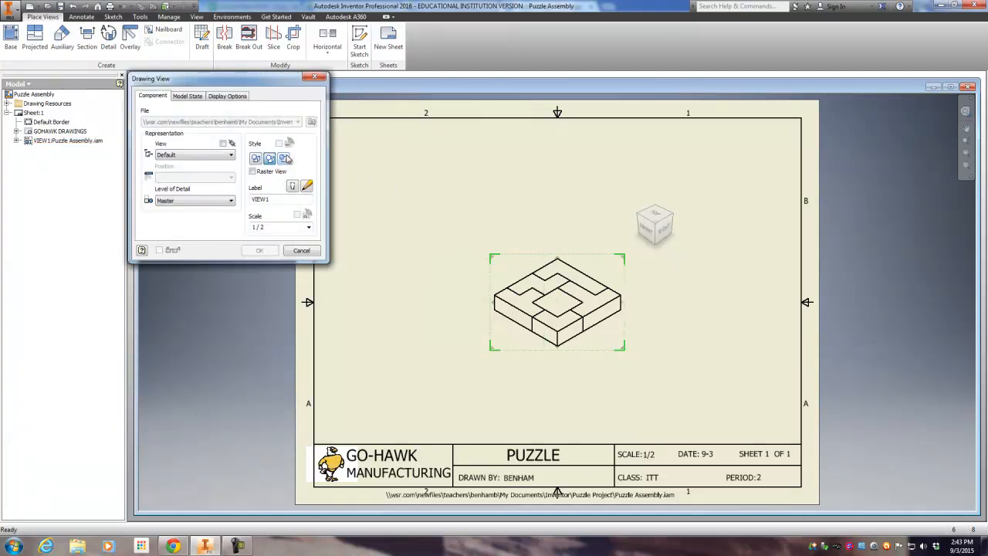
{"action": "left_click", "coordinate": [285, 159]}
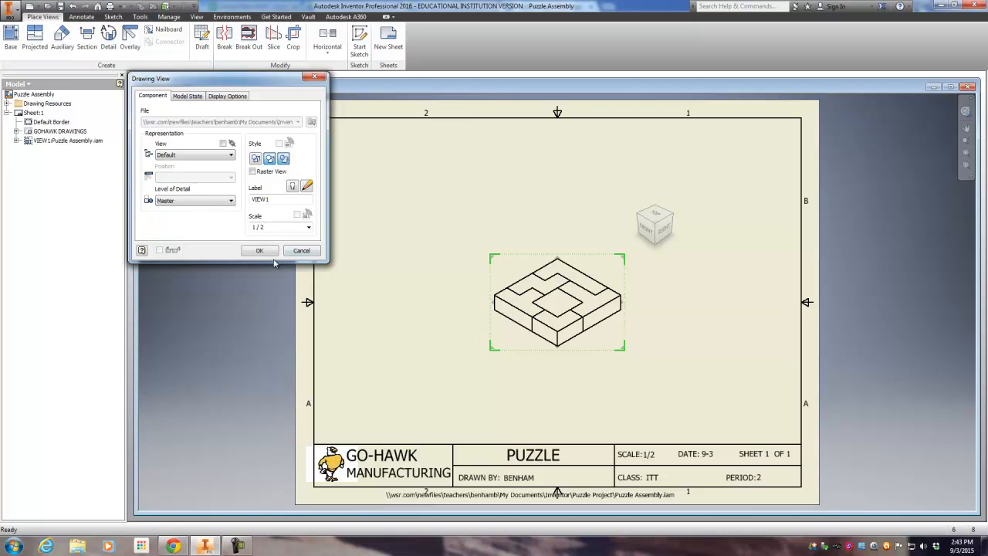
{"action": "left_click", "coordinate": [260, 251]}
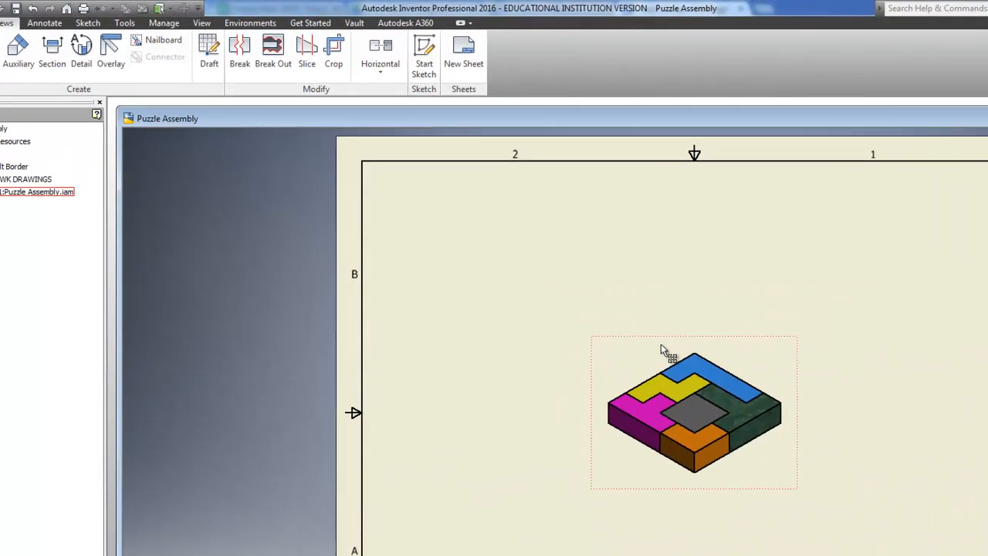
{"action": "left_click_drag", "start_coordinate": [533, 255], "coordinate": [427, 247]}
{"action": "left_click_drag", "start_coordinate": [518, 337], "coordinate": [479, 324]}
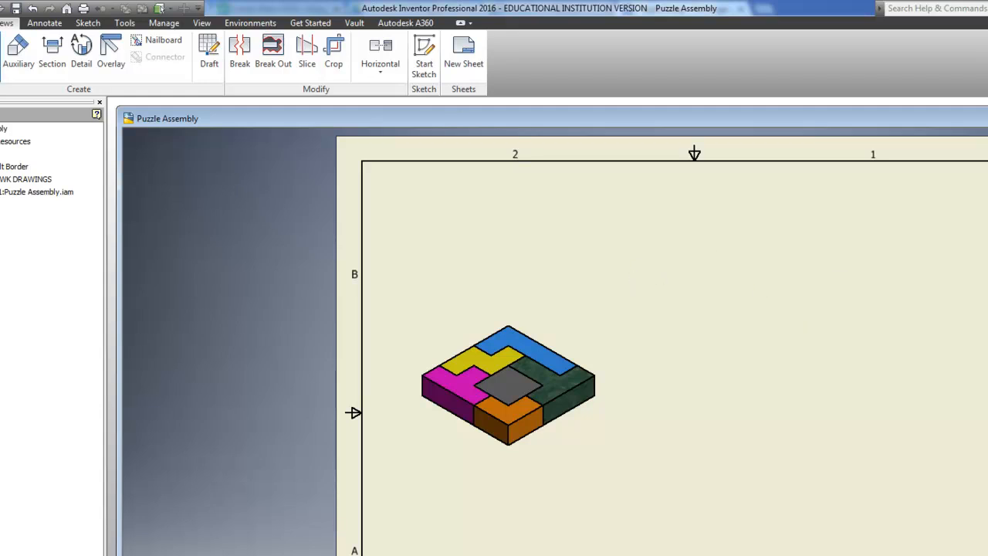
Step: Place a shaded isometric base view of the exploded Puzzle Assembly presentation and move it to the right of the assembled view
{"action": "left_click", "coordinate": [353, 164]}
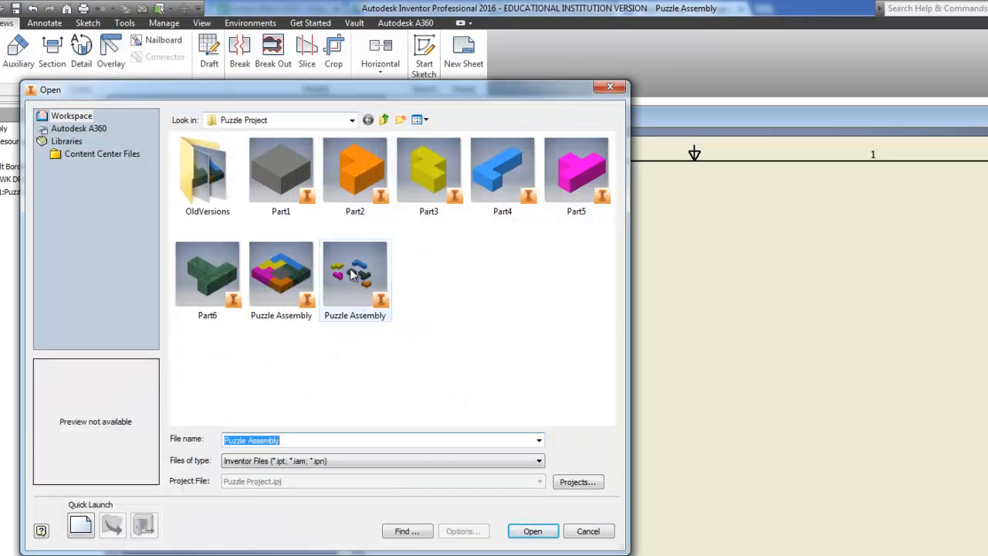
{"action": "left_click", "coordinate": [362, 264]}
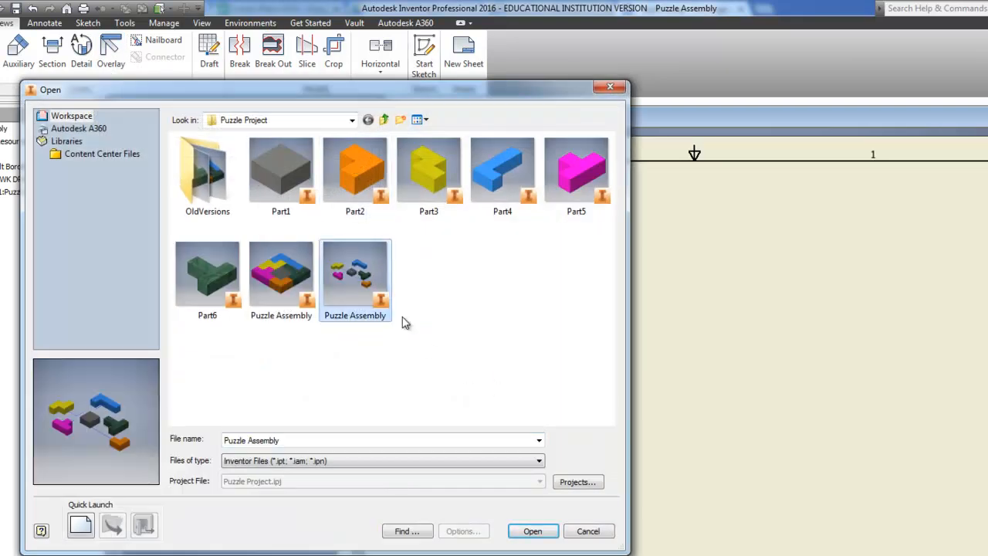
{"action": "left_click", "coordinate": [543, 532]}
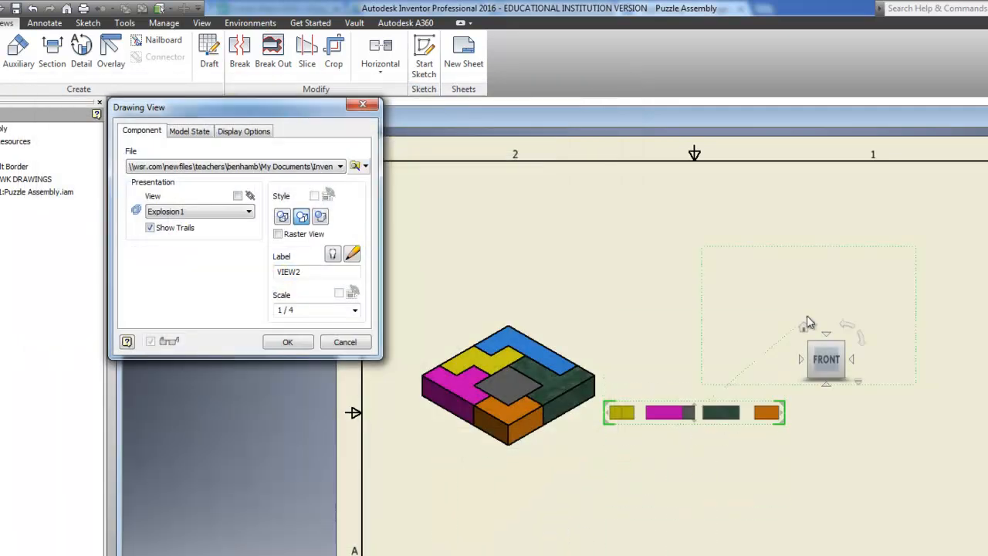
{"action": "left_click", "coordinate": [804, 328]}
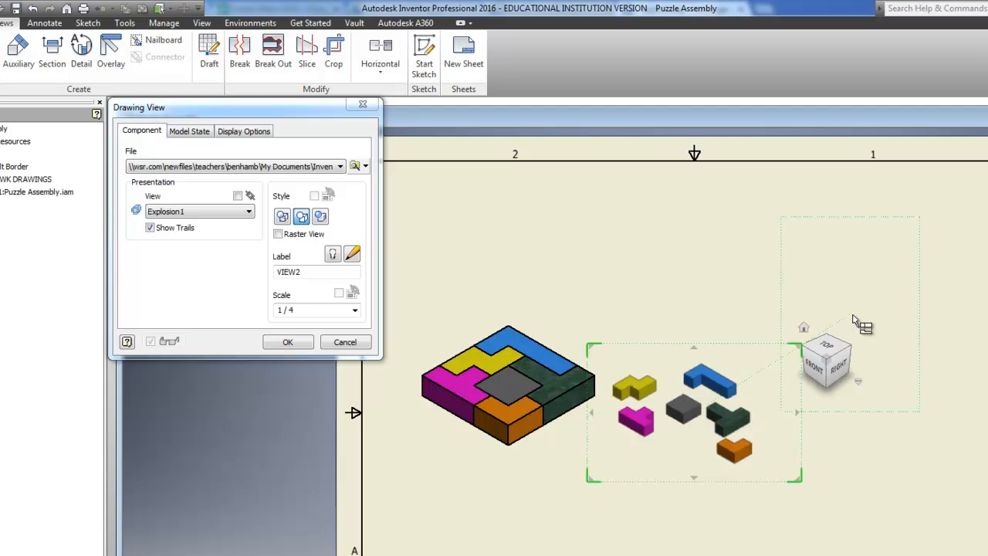
{"action": "left_click", "coordinate": [321, 215]}
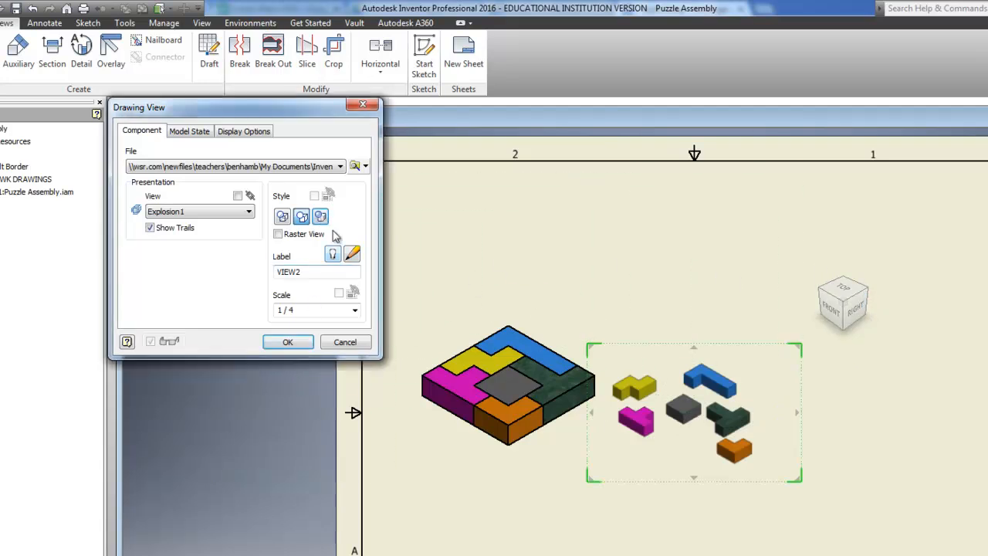
{"action": "left_click", "coordinate": [302, 342]}
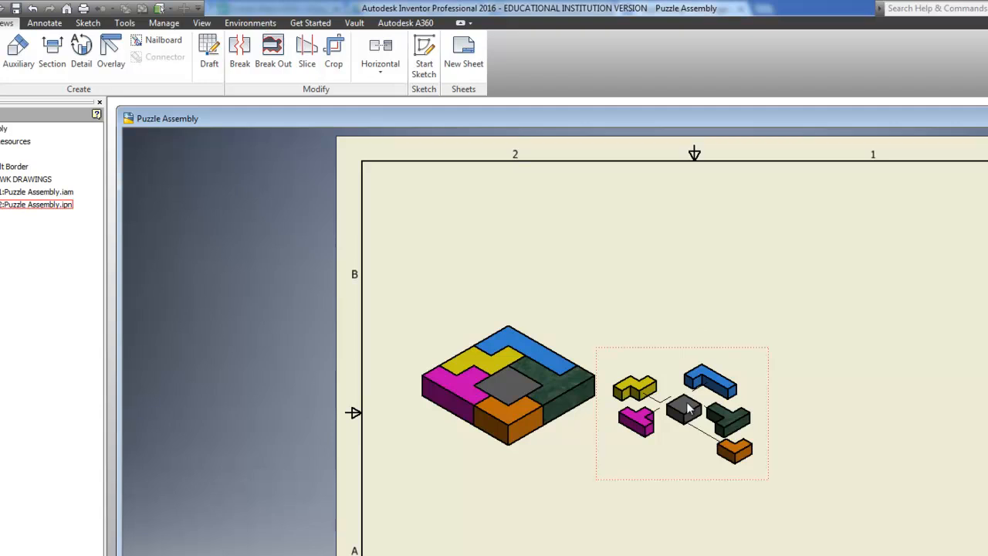
{"action": "left_click_drag", "start_coordinate": [668, 349], "coordinate": [778, 312]}
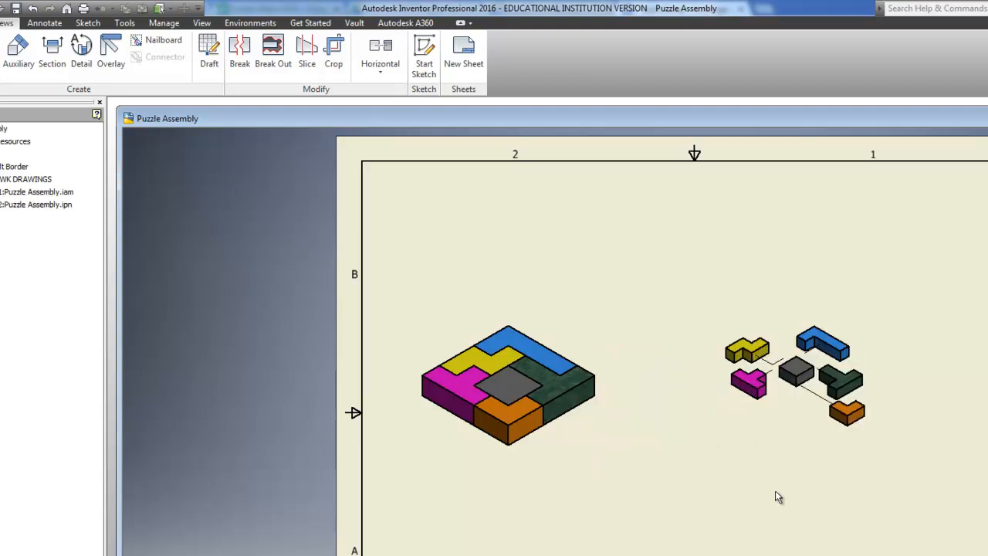
Step: Set the exploded view's scale to 1/2 and shift the view slightly up and to the right
{"action": "double_click", "coordinate": [768, 318]}
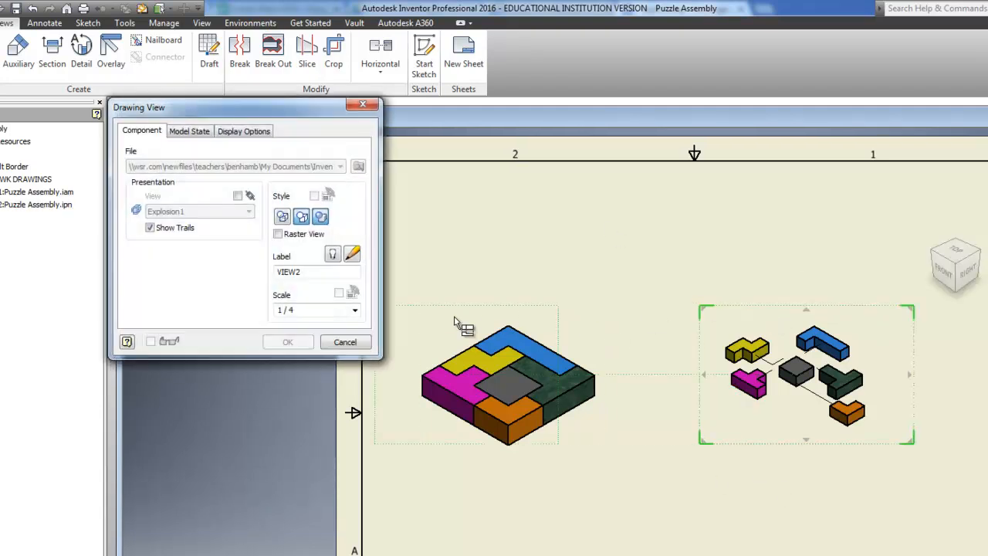
{"action": "left_click", "coordinate": [300, 310]}
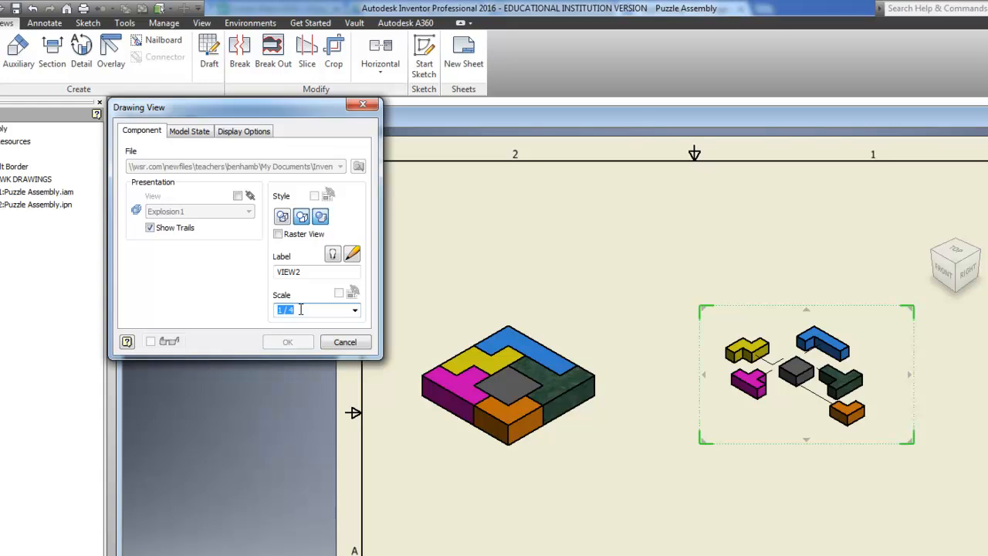
{"action": "type", "text": "1/2"}
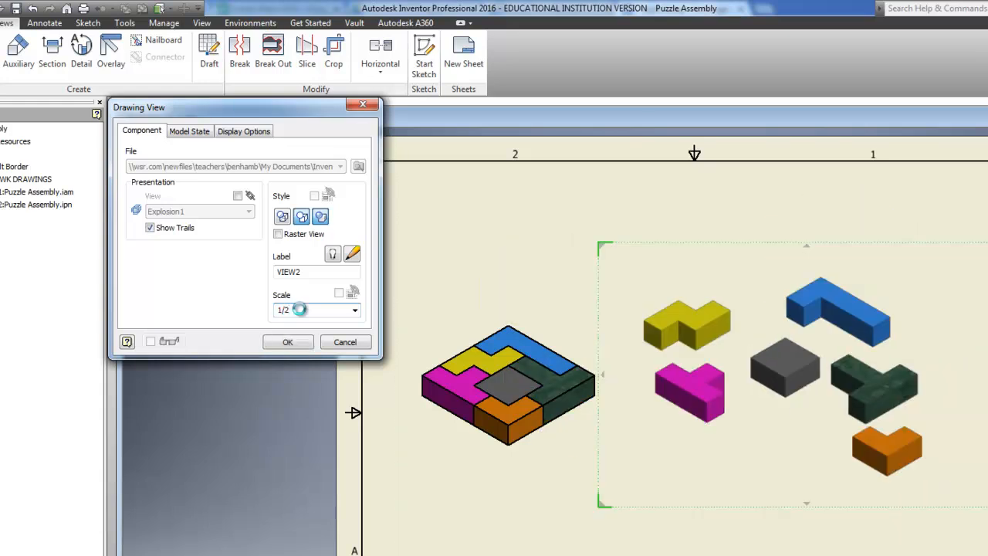
{"action": "key", "text": "Return"}
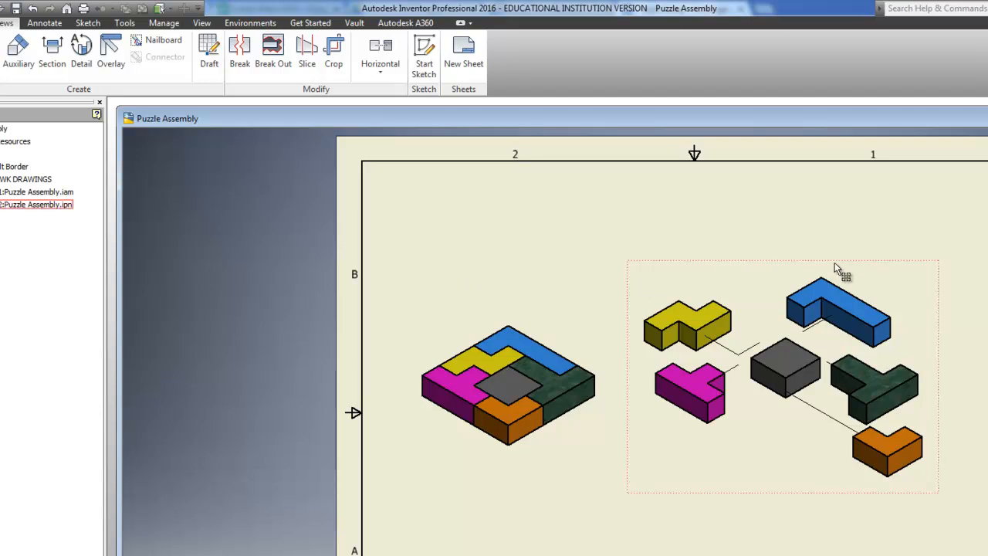
{"action": "left_click_drag", "start_coordinate": [810, 269], "coordinate": [834, 258]}
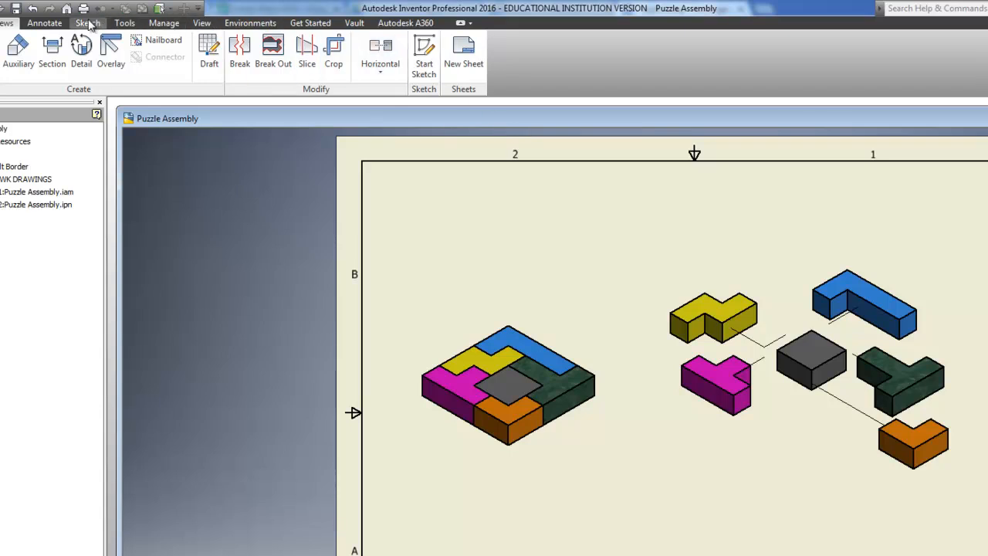
Step: Balloon the yellow piece in the exploded view, enabling the Structured, First Level BOM view, and place the balloon above the piece
{"action": "left_click", "coordinate": [45, 23]}
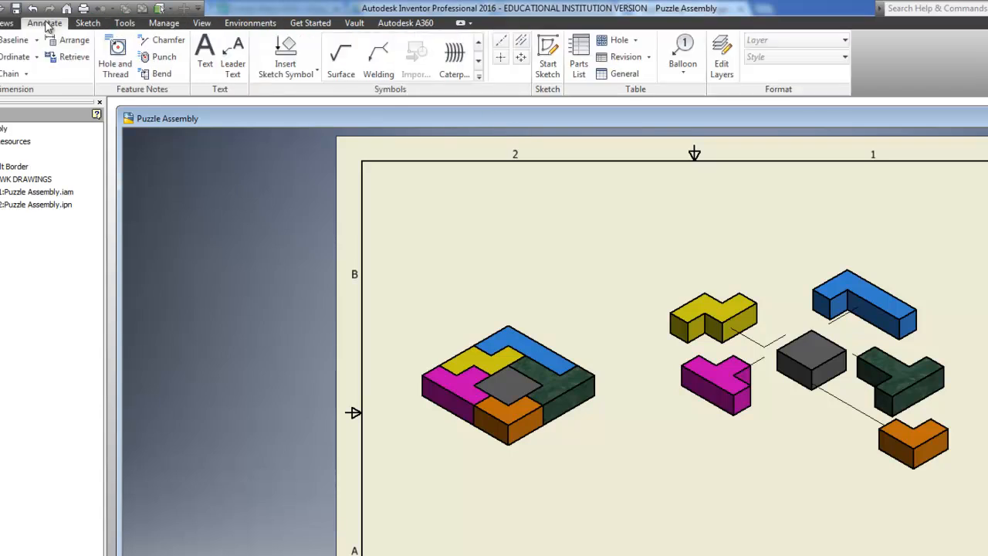
{"action": "left_click", "coordinate": [684, 46]}
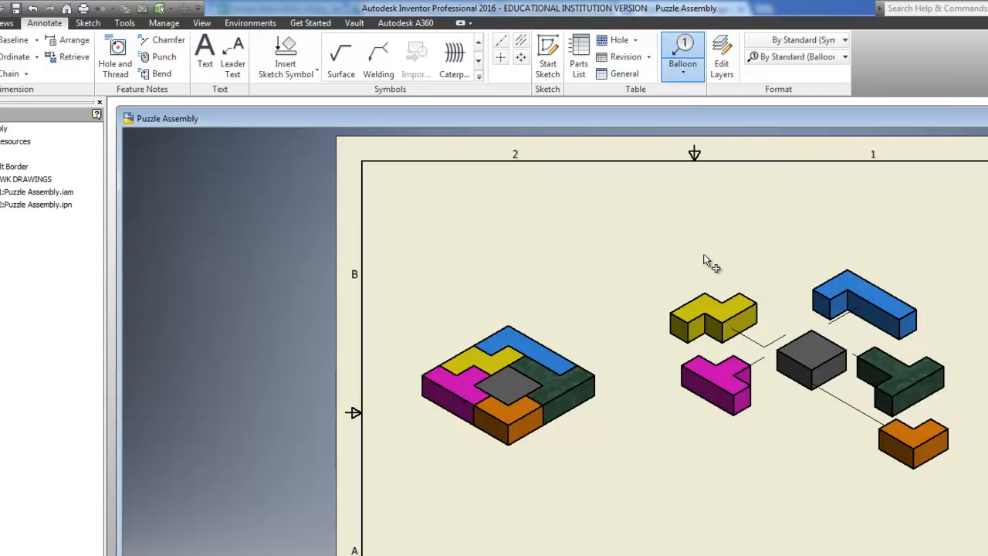
{"action": "left_click", "coordinate": [705, 290]}
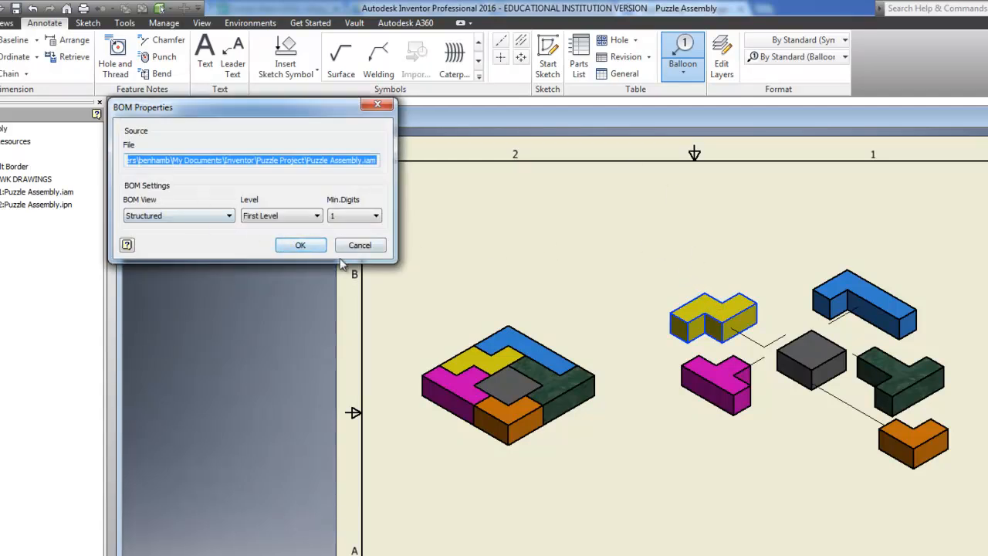
{"action": "left_click", "coordinate": [291, 245]}
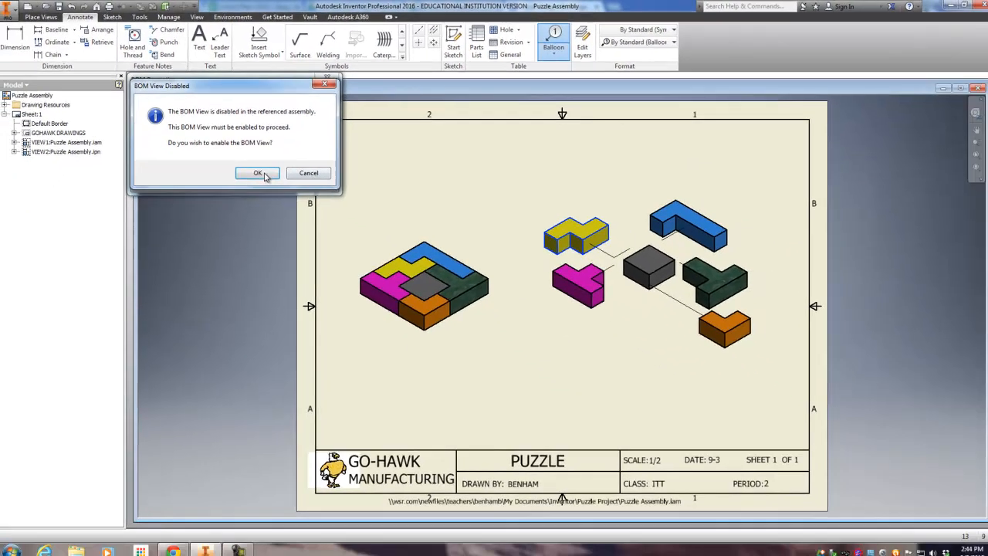
{"action": "left_click", "coordinate": [277, 219]}
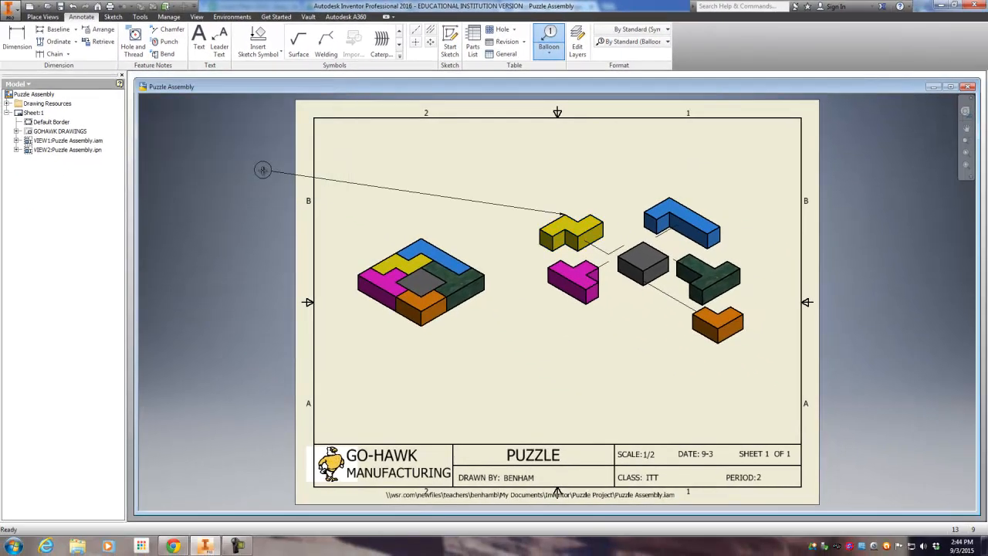
{"action": "right_click", "coordinate": [548, 187]}
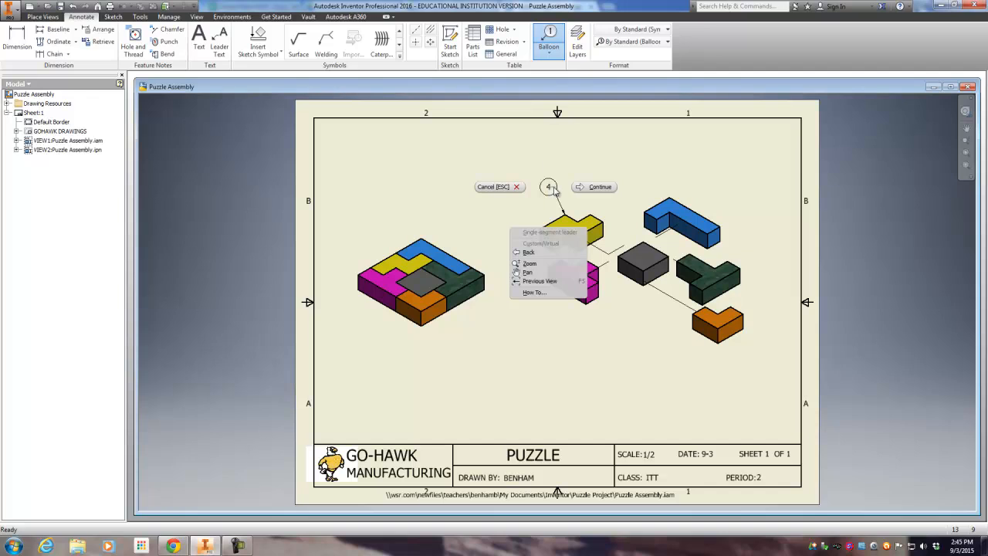
{"action": "left_click", "coordinate": [593, 188]}
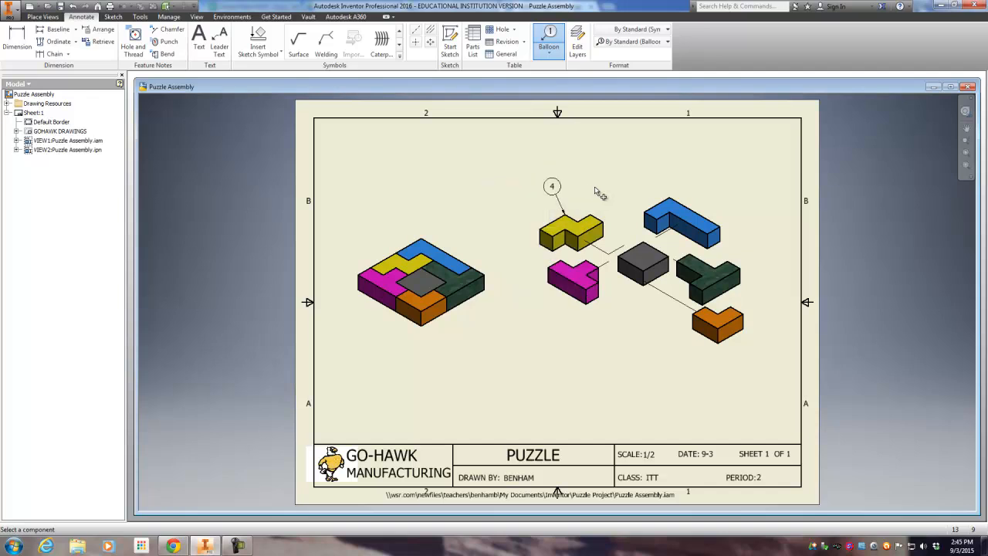
Step: Add a balloon to the blue piece in the exploded view, placed above and slightly right of its upper corner
{"action": "left_click", "coordinate": [671, 199]}
{"action": "left_click", "coordinate": [689, 167]}
{"action": "right_click", "coordinate": [712, 162]}
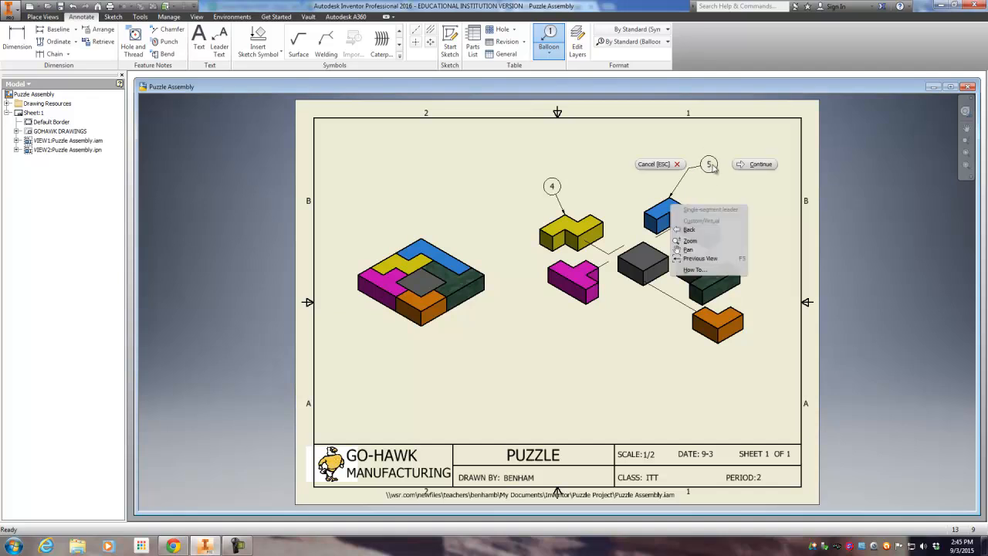
{"action": "left_click", "coordinate": [750, 164]}
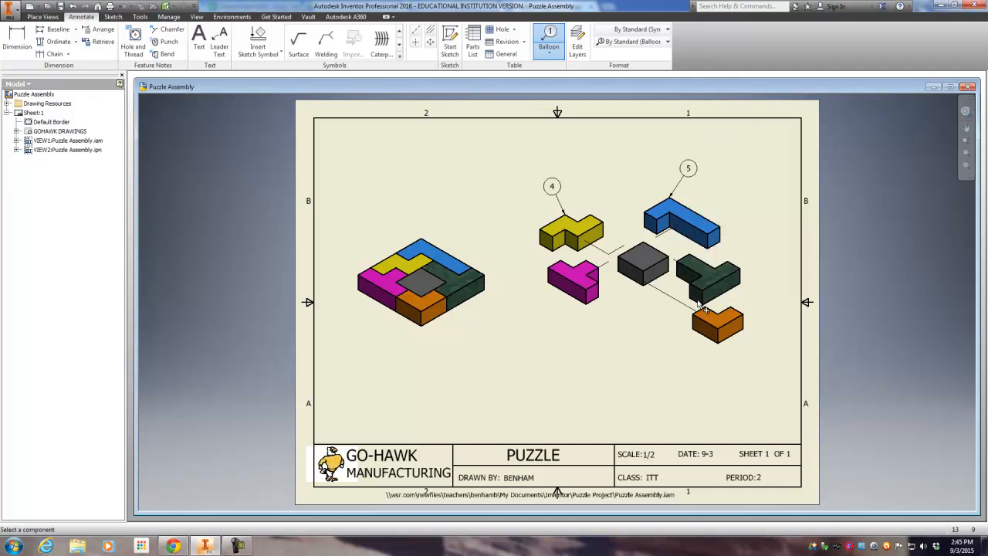
Step: Add balloons to the magenta and orange pieces, placing each below and to the left of its piece
{"action": "left_click", "coordinate": [591, 310]}
{"action": "right_click", "coordinate": [550, 340]}
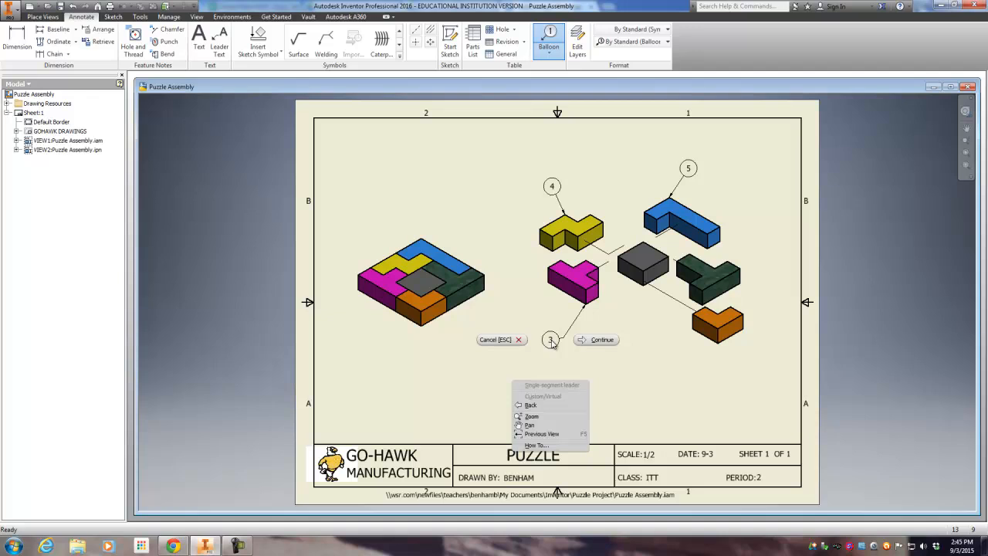
{"action": "left_click", "coordinate": [591, 341]}
{"action": "left_click", "coordinate": [725, 344]}
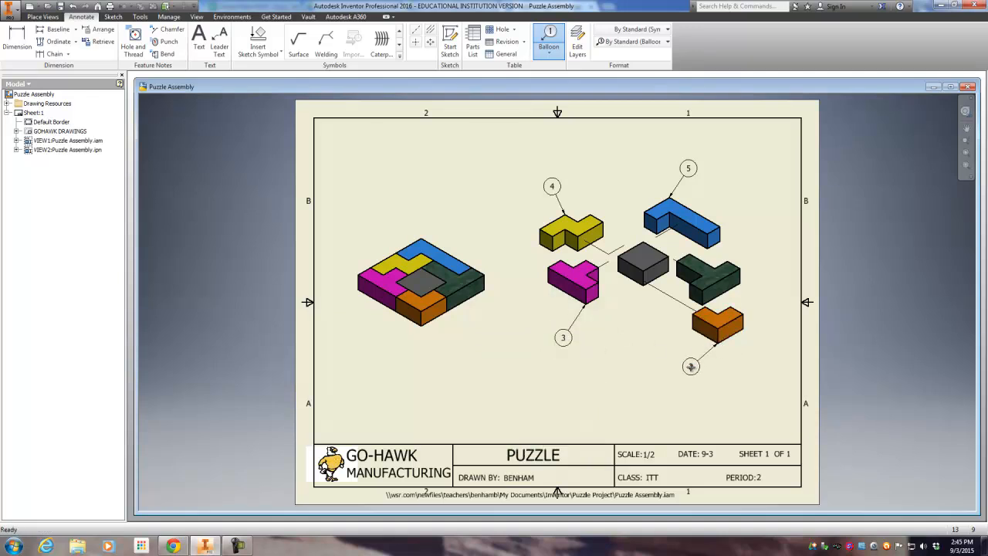
{"action": "right_click", "coordinate": [691, 367]}
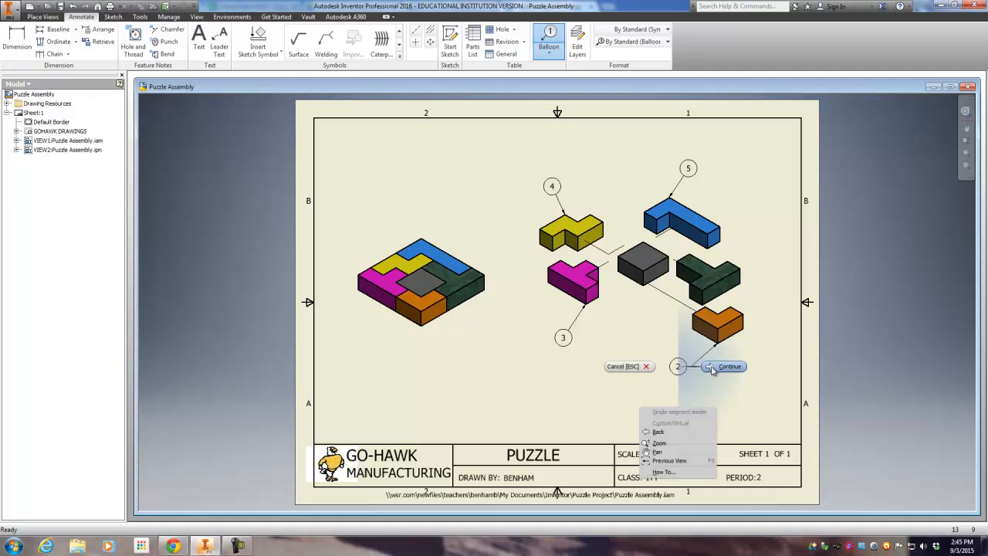
{"action": "left_click", "coordinate": [714, 369]}
Step: Balloon the gray center block from below and the dark green piece from its upper right side
{"action": "left_click", "coordinate": [642, 286]}
{"action": "right_click", "coordinate": [622, 324]}
{"action": "left_click", "coordinate": [660, 329]}
{"action": "left_click", "coordinate": [746, 275]}
{"action": "right_click", "coordinate": [748, 246]}
{"action": "left_click", "coordinate": [784, 248]}
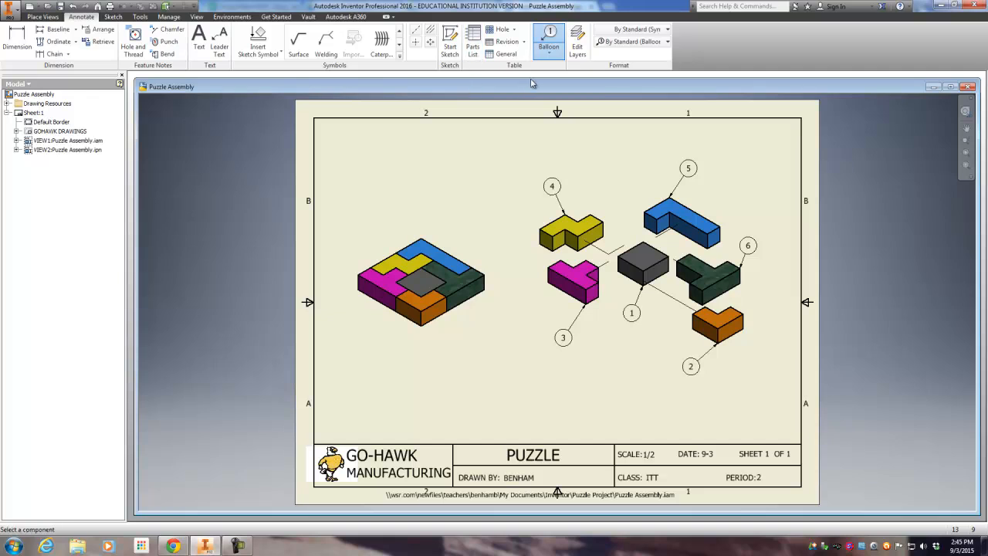
Step: Place a parts list of the exploded view directly above the title block against the right border, and widen it leftward
{"action": "left_click", "coordinate": [471, 48]}
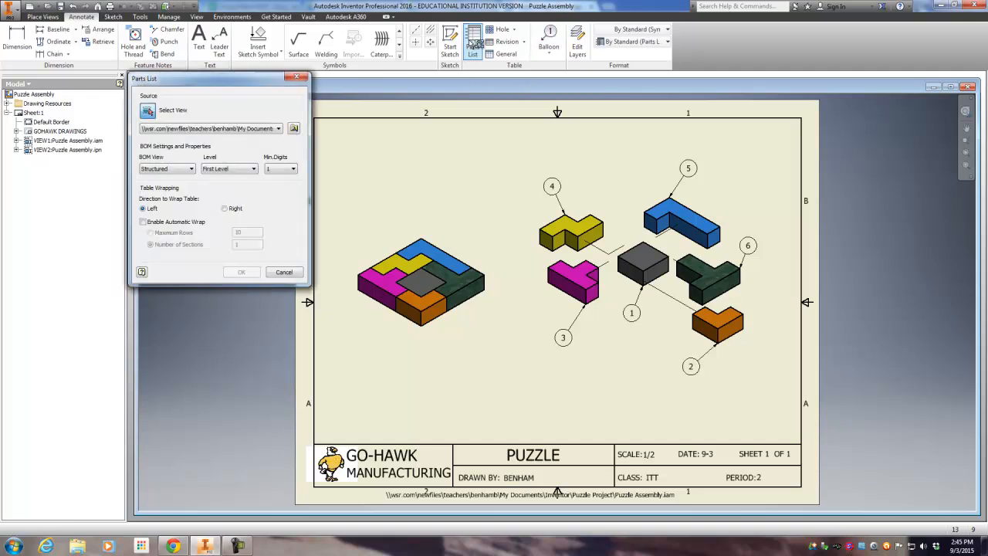
{"action": "left_click", "coordinate": [606, 193]}
{"action": "left_click", "coordinate": [243, 272]}
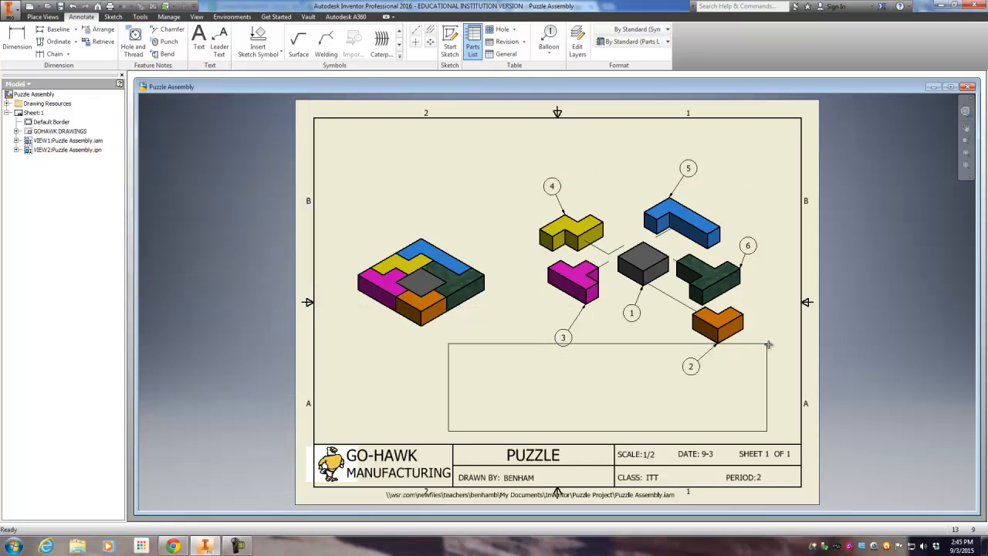
{"action": "left_click", "coordinate": [802, 358]}
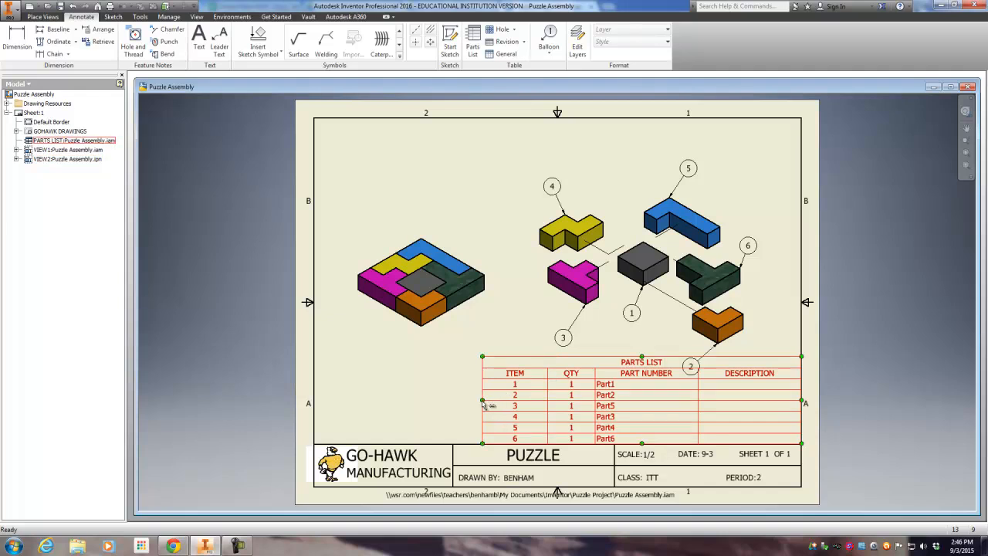
{"action": "left_click_drag", "start_coordinate": [483, 403], "coordinate": [431, 403]}
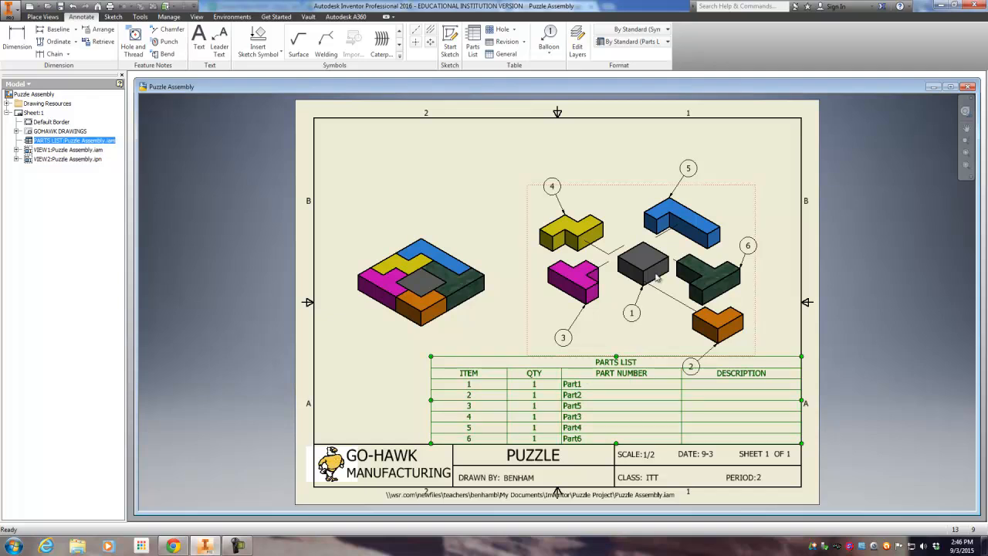
Step: Move the exploded view with its balloons upward until it clears the parts list and stays inside the border
{"action": "left_click_drag", "start_coordinate": [624, 191], "coordinate": [619, 153]}
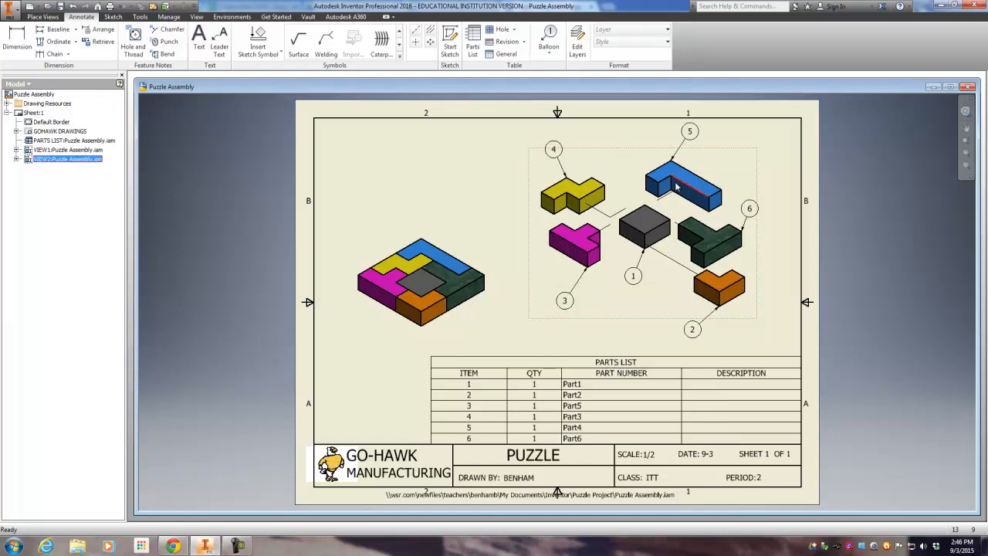
{"action": "left_click_drag", "start_coordinate": [633, 155], "coordinate": [633, 159]}
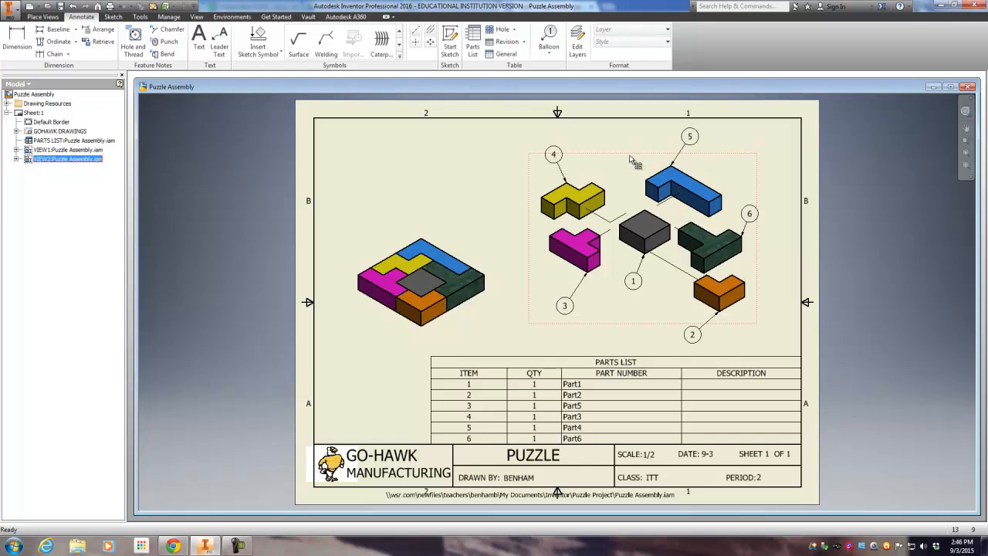
Step: Edit the parts list and remove the DESCRIPTION property from its selected columns
{"action": "left_click", "coordinate": [596, 373]}
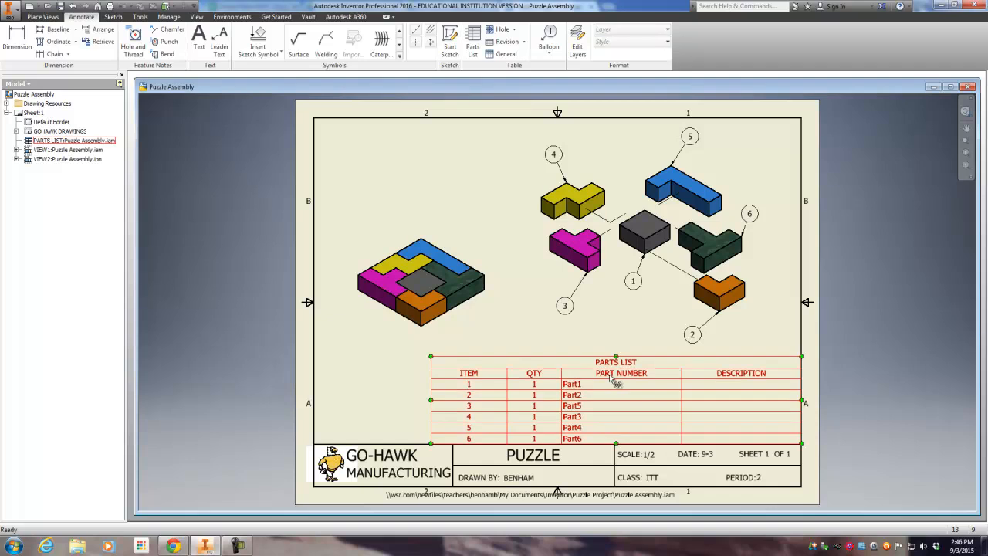
{"action": "right_click", "coordinate": [612, 377]}
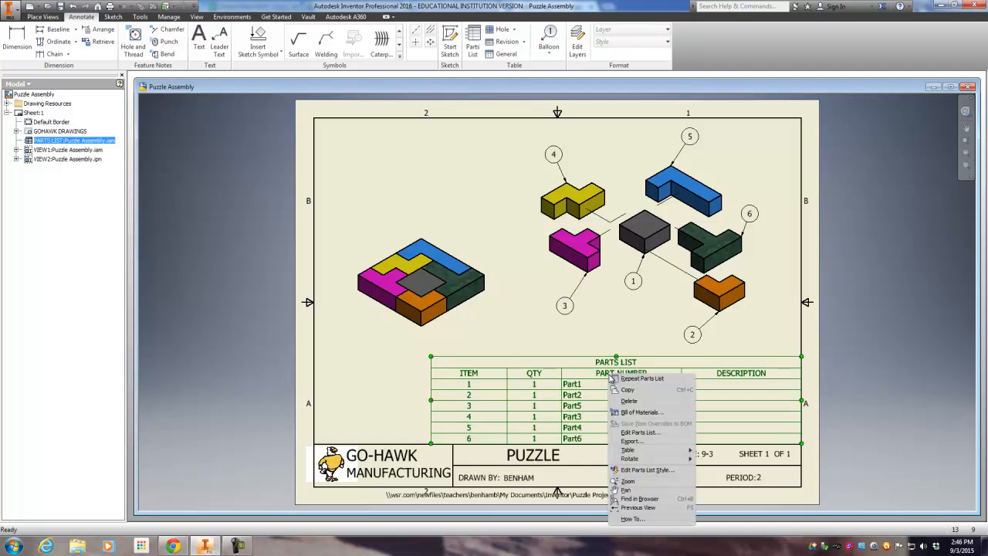
{"action": "left_click", "coordinate": [645, 432]}
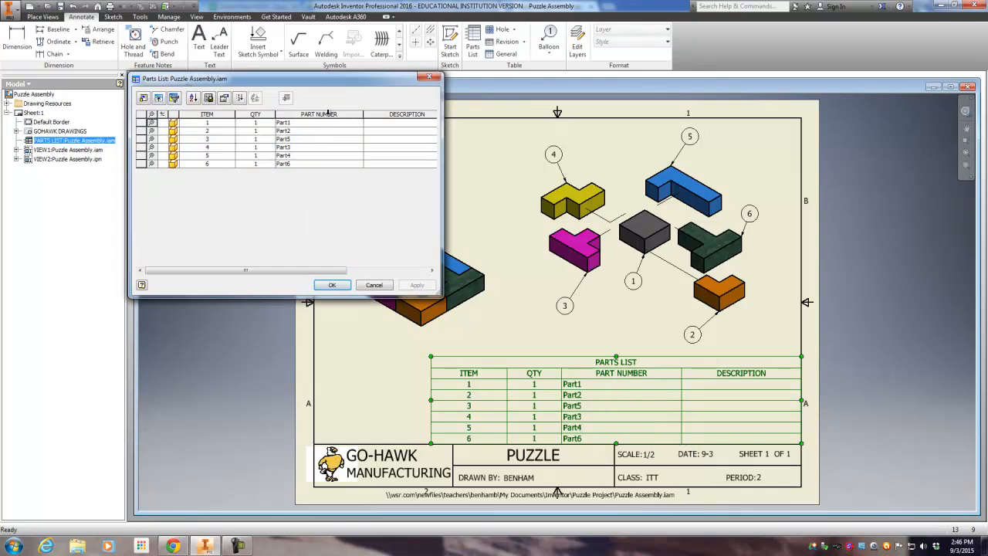
{"action": "right_click", "coordinate": [400, 115]}
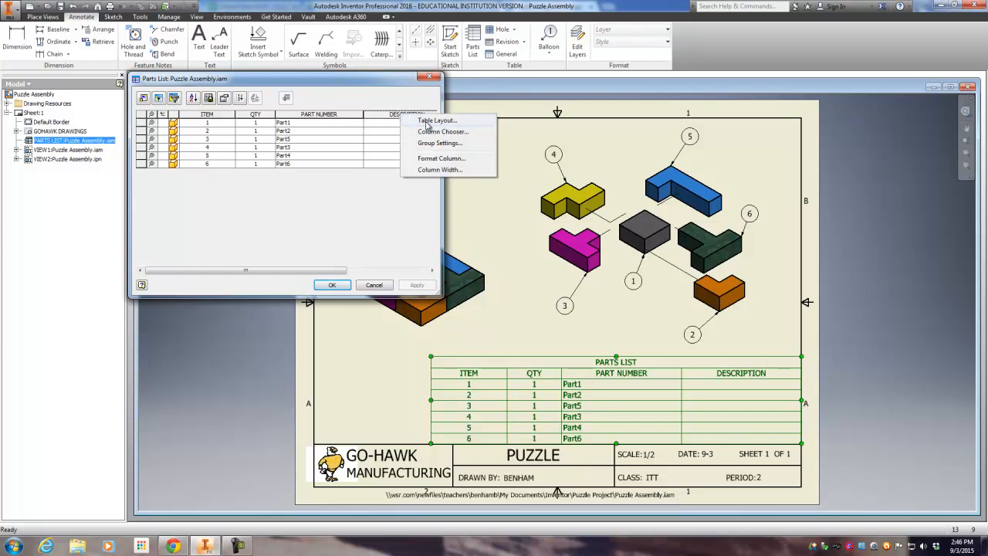
{"action": "left_click", "coordinate": [430, 132]}
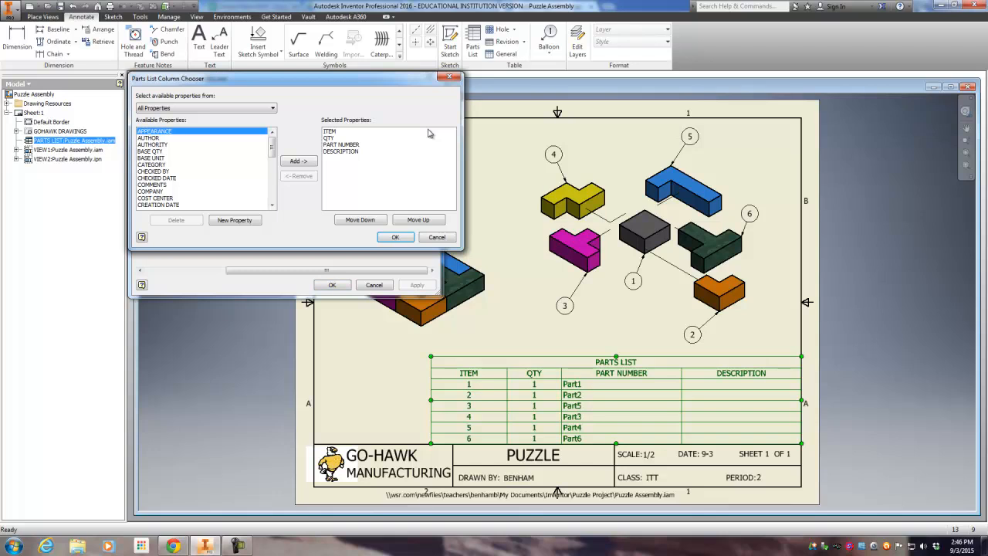
{"action": "left_click", "coordinate": [363, 151]}
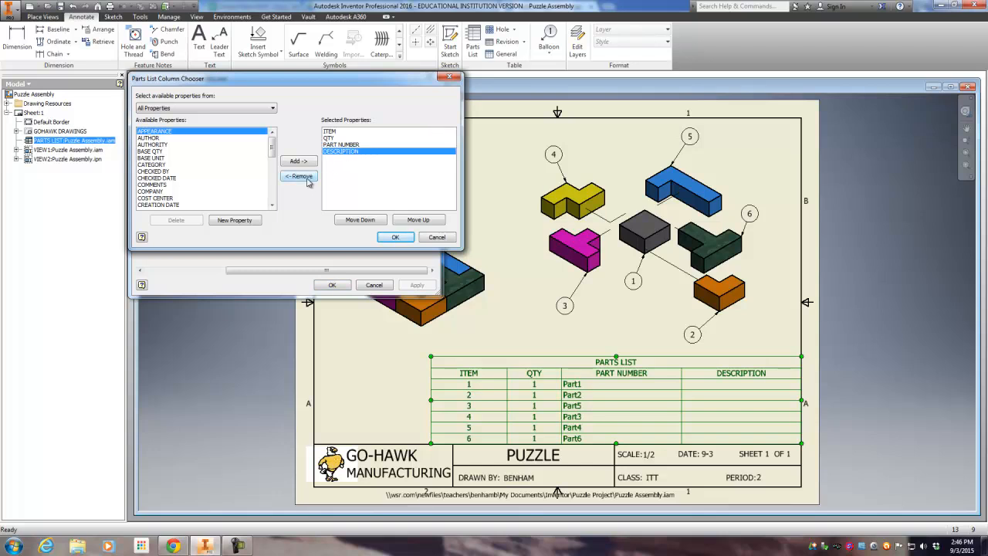
{"action": "left_click", "coordinate": [302, 176]}
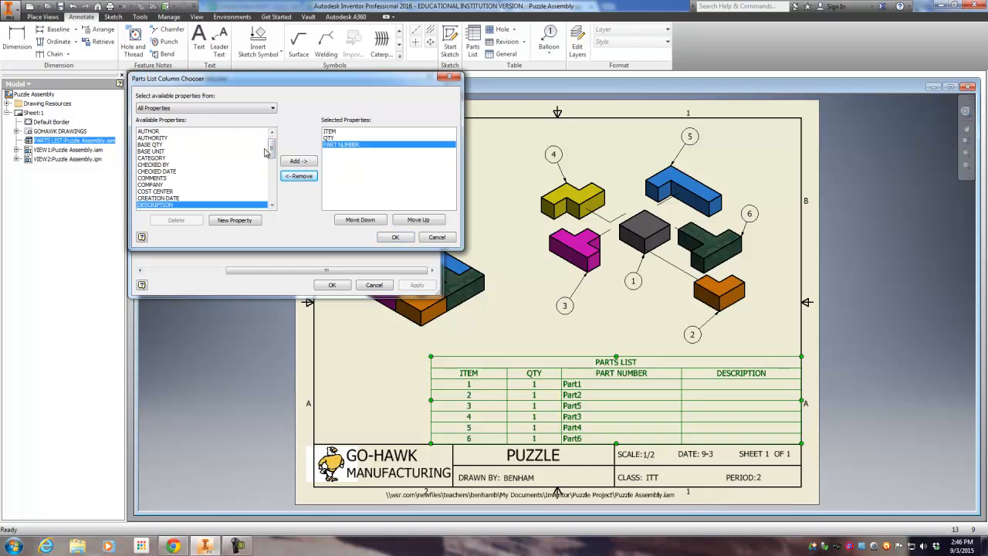
Step: Add the MATERIAL property as the last column of the parts list and apply the change to the drawing
{"action": "left_click_drag", "start_coordinate": [272, 151], "coordinate": [272, 179]}
{"action": "left_click", "coordinate": [168, 171]}
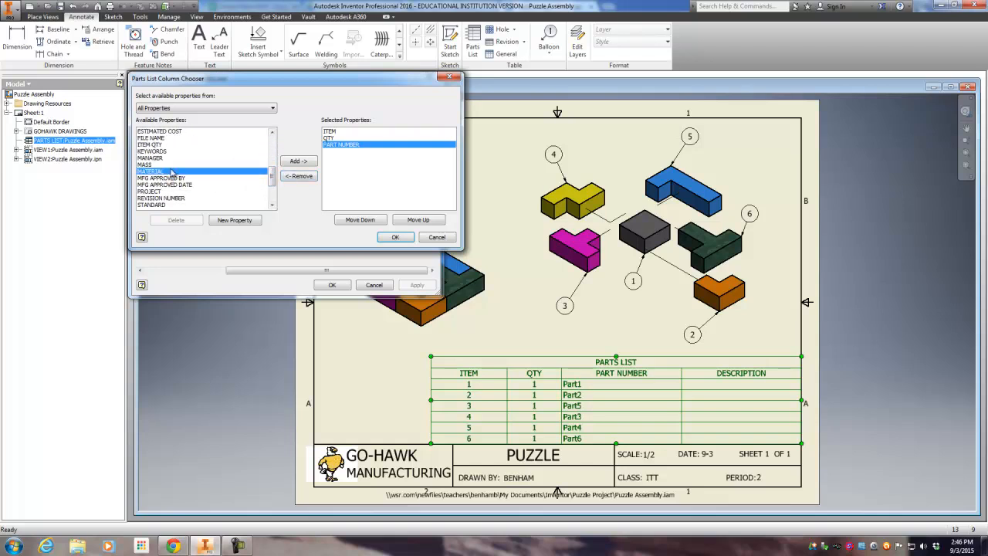
{"action": "left_click", "coordinate": [294, 163]}
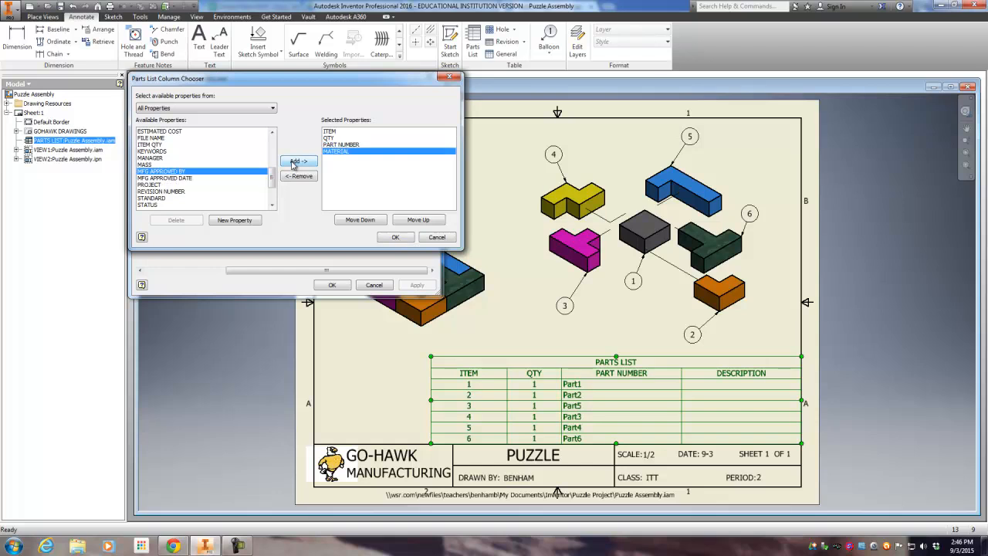
{"action": "left_click_drag", "start_coordinate": [273, 180], "coordinate": [272, 153]}
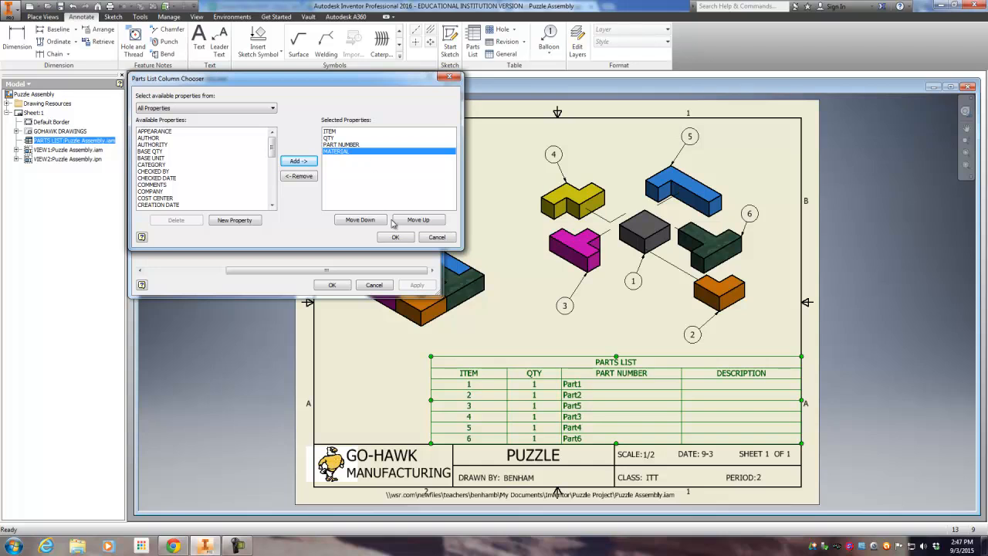
{"action": "left_click", "coordinate": [395, 237]}
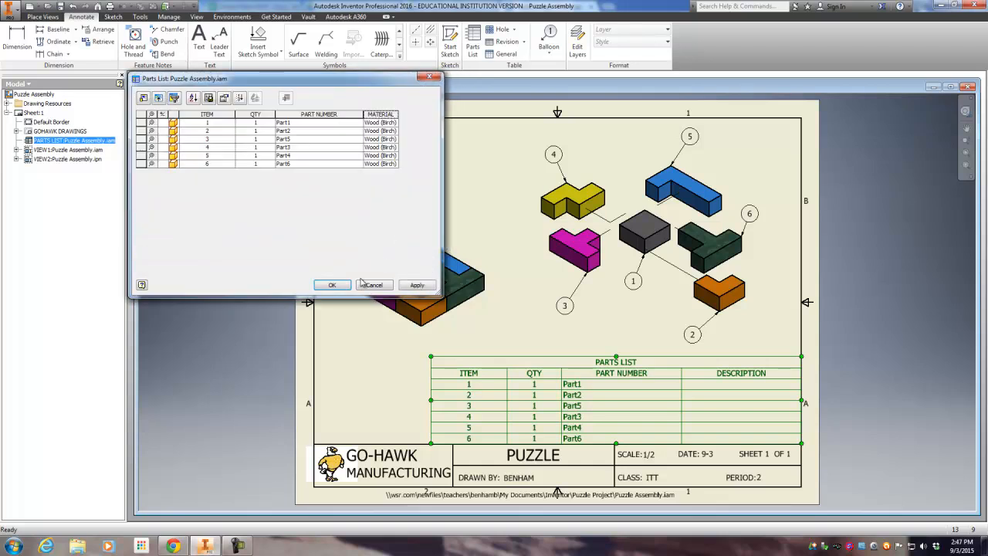
{"action": "left_click", "coordinate": [427, 287]}
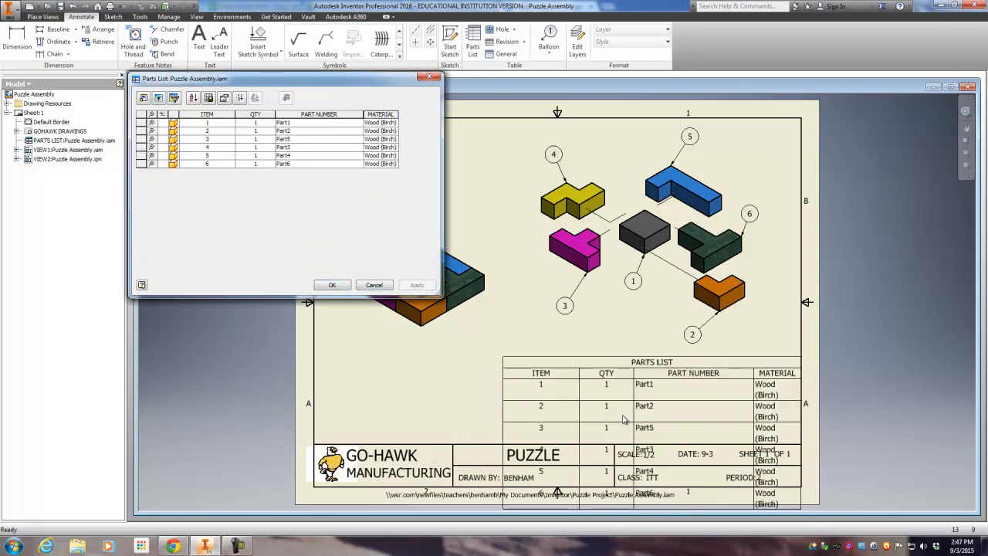
{"action": "left_click", "coordinate": [332, 285]}
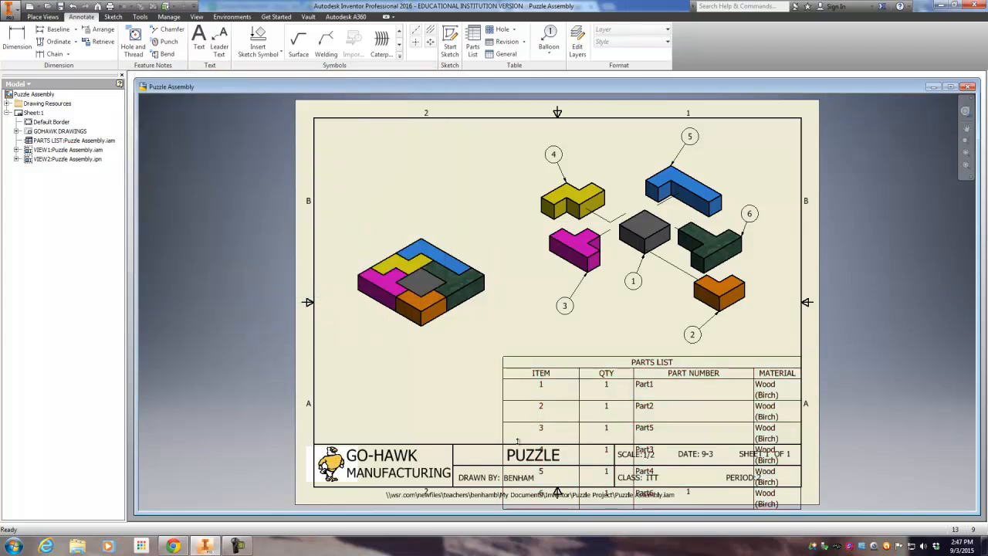
Step: Resize the parts list from its left edge to a compact width that keeps each Wood (Birch) entry on one line
{"action": "left_click_drag", "start_coordinate": [504, 434], "coordinate": [361, 420]}
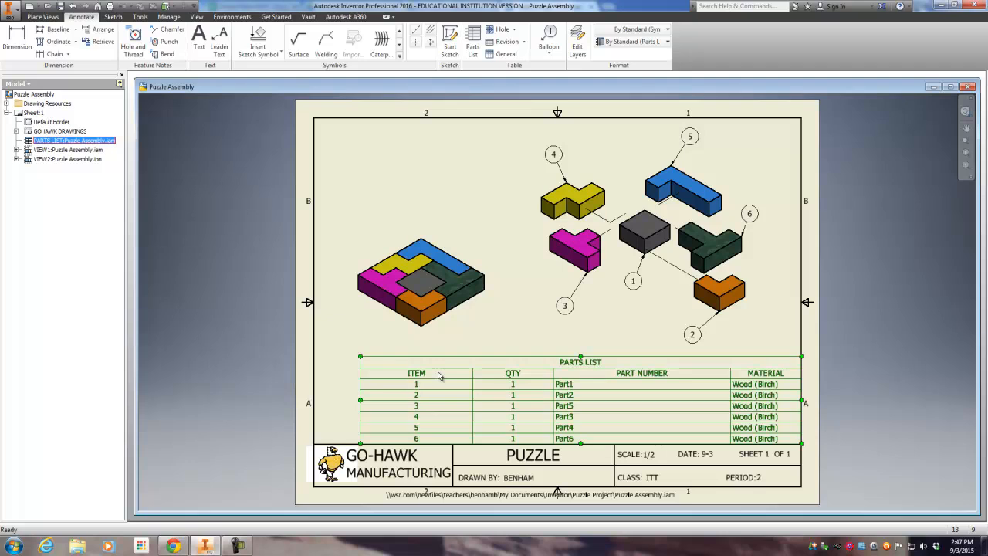
{"action": "left_click", "coordinate": [557, 347]}
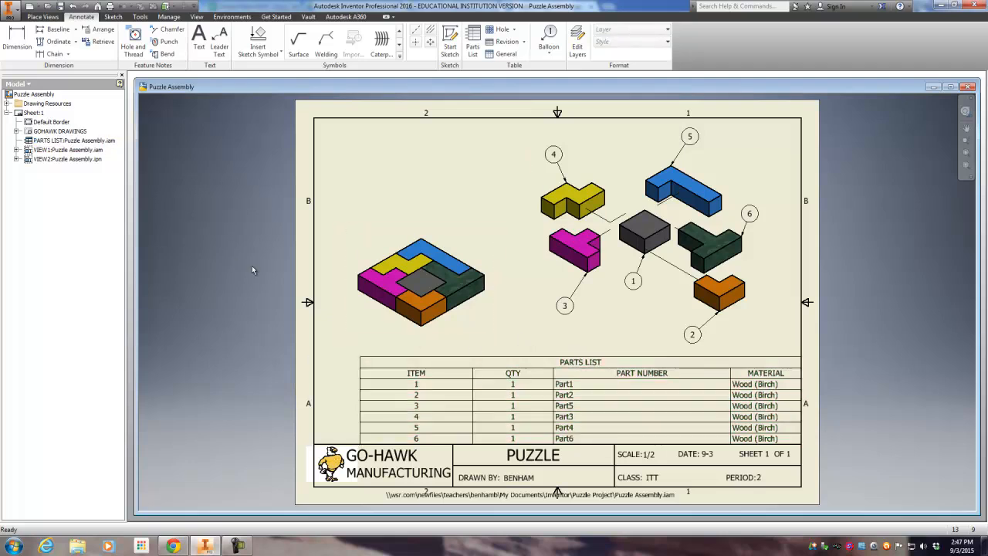
{"action": "left_click_drag", "start_coordinate": [363, 404], "coordinate": [539, 399]}
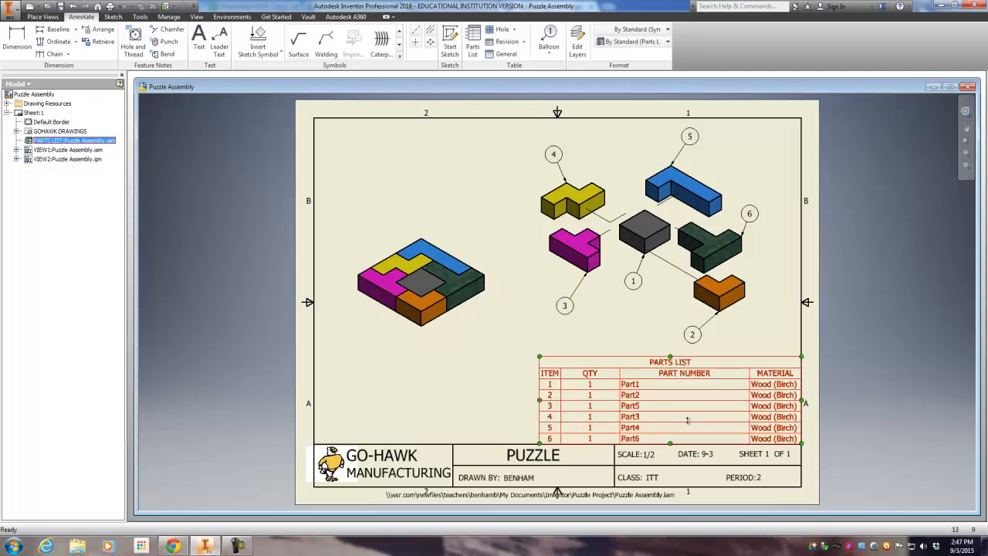
{"action": "left_click", "coordinate": [484, 356]}
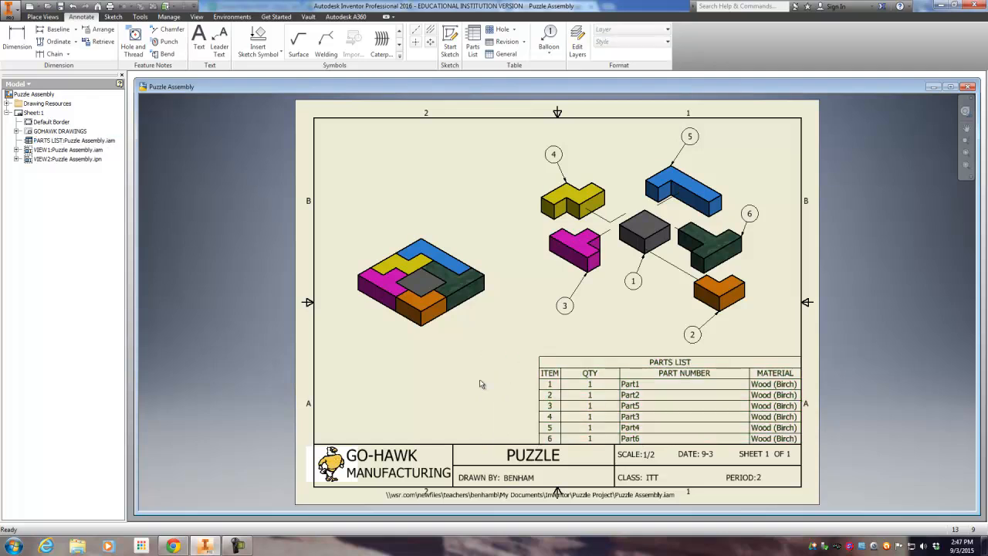
{"action": "left_click", "coordinate": [753, 431]}
{"action": "left_click", "coordinate": [399, 364]}
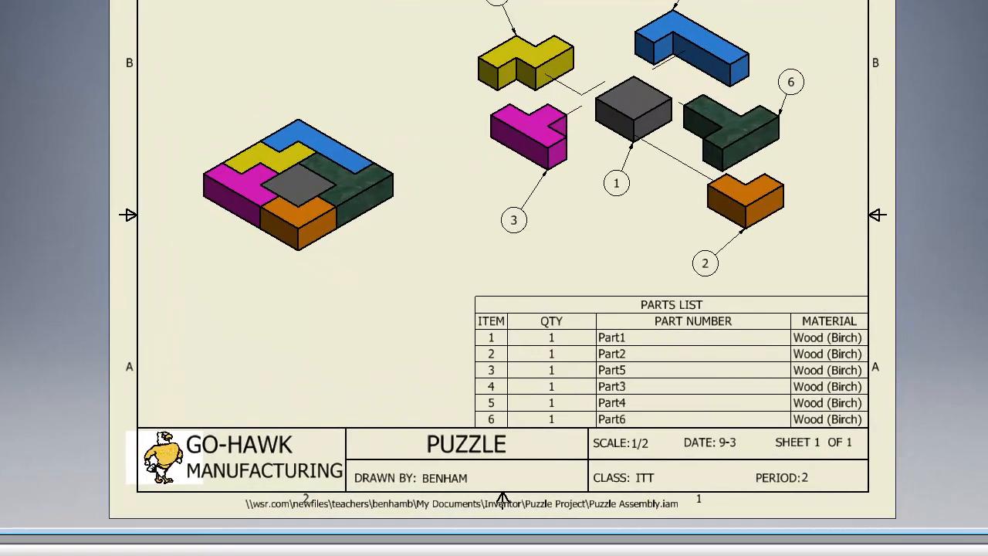
Step: Save the drawing as an Inventor drawing file named Puzzle Drawing in the Puzzle Project folder, together with its changed dependent assembly
{"action": "left_click", "coordinate": [60, 6]}
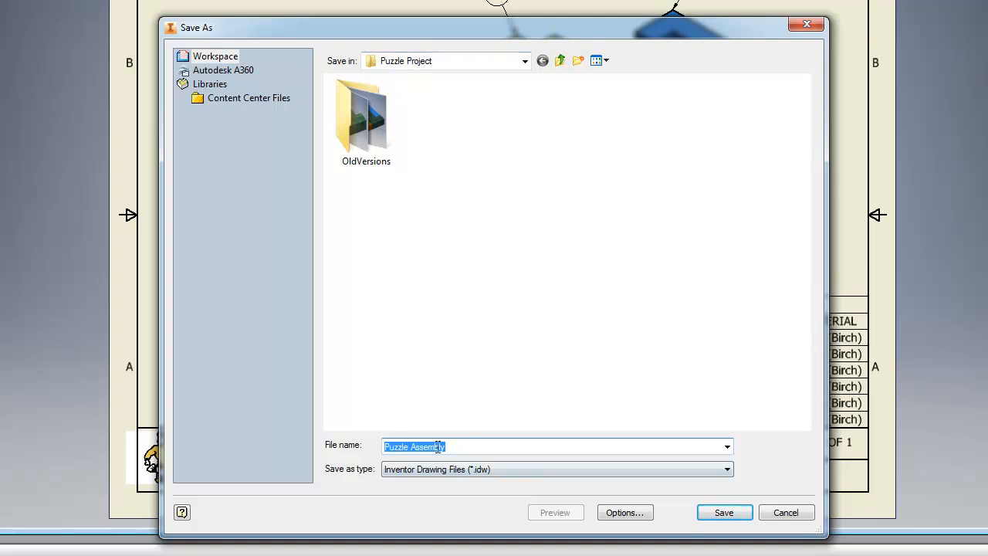
{"action": "left_click", "coordinate": [465, 449]}
{"action": "key", "text": "BackSpace"}
{"action": "key", "text": "BackSpace"}
{"action": "key", "text": "BackSpace"}
{"action": "key", "text": "BackSpace"}
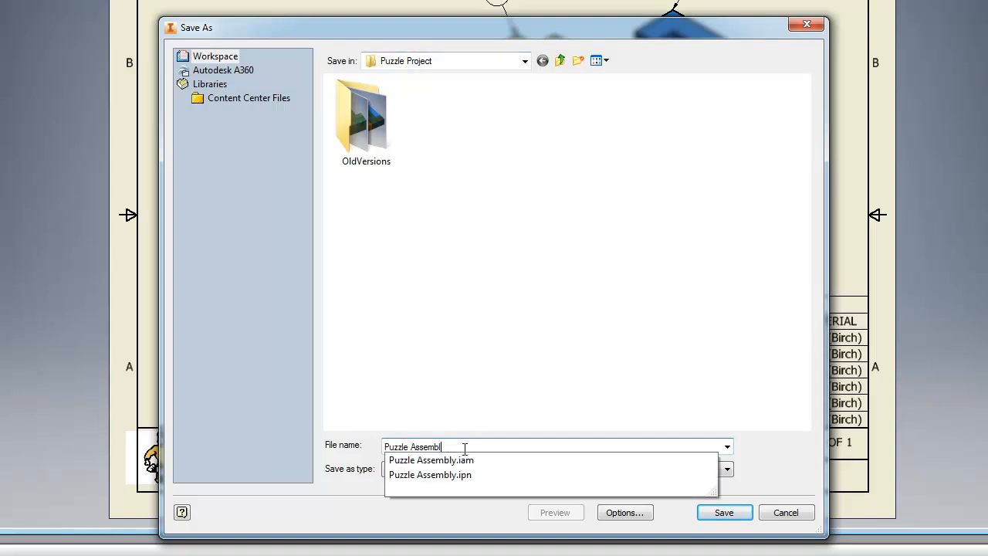
{"action": "key", "text": "BackSpace"}
{"action": "type", "text": "dRA"}
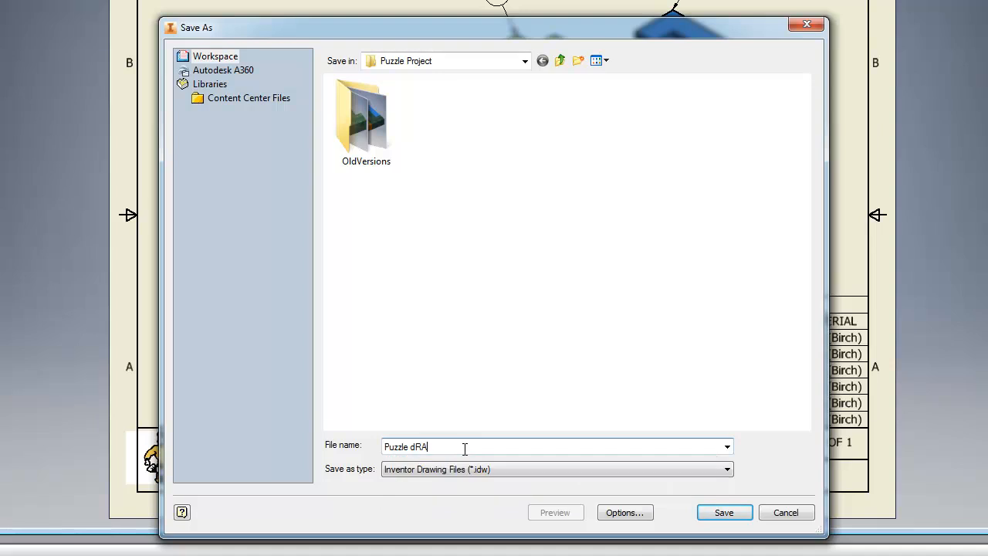
{"action": "key", "text": "BackSpace"}
{"action": "key", "text": "BackSpace"}
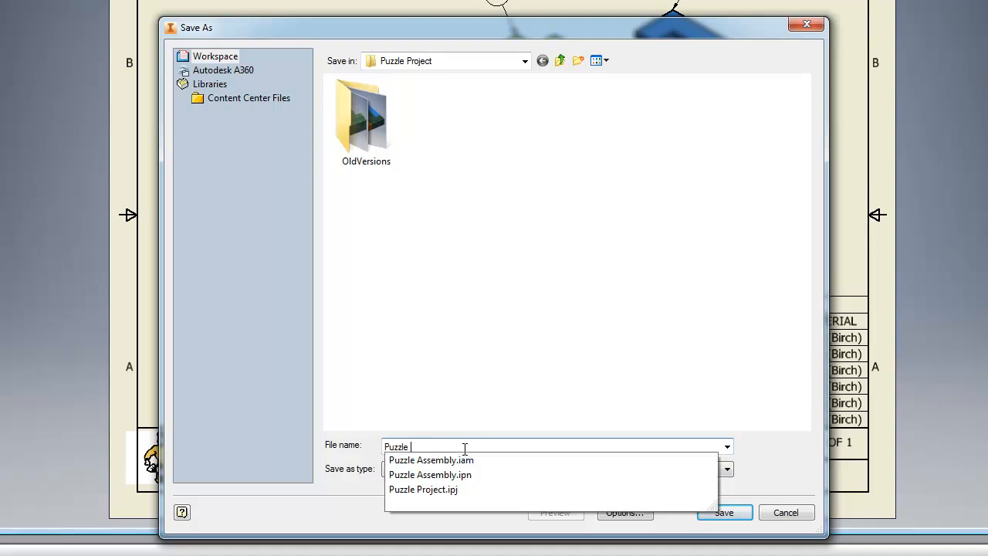
{"action": "type", "text": "Drawing"}
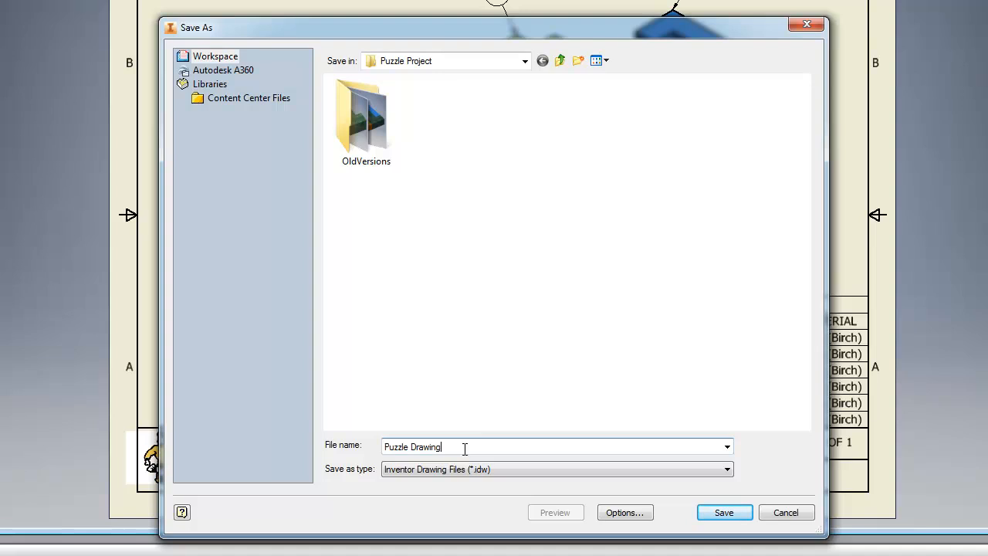
{"action": "left_click", "coordinate": [725, 513]}
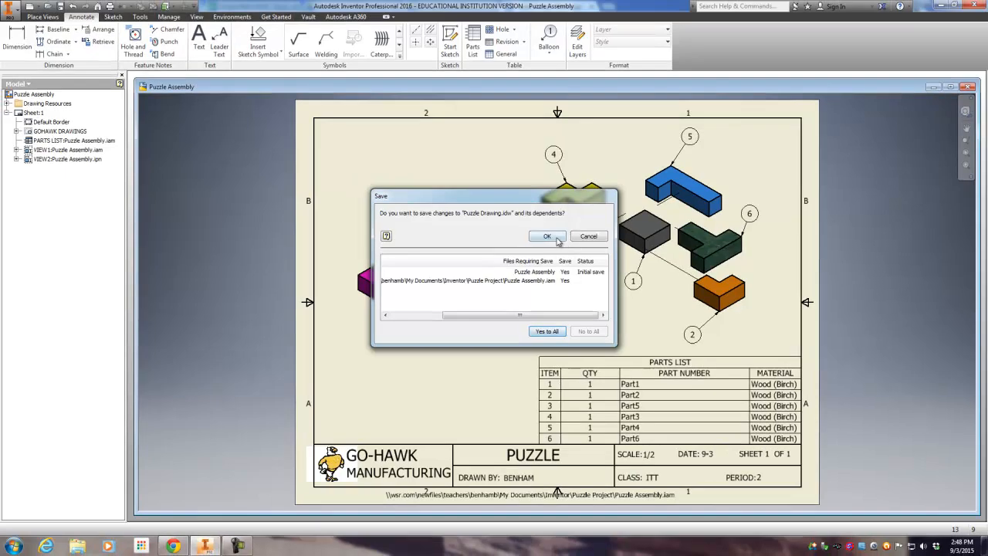
{"action": "left_click", "coordinate": [548, 236]}
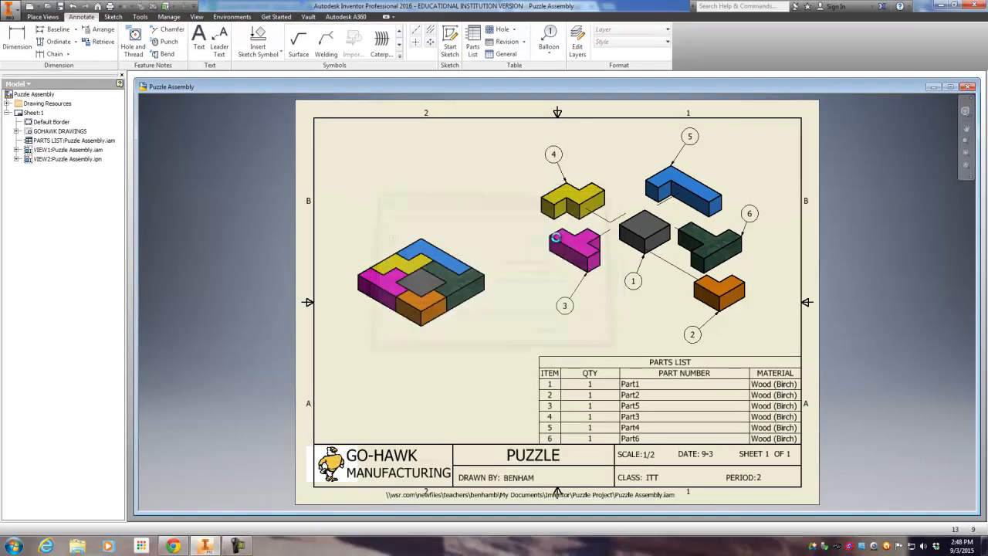